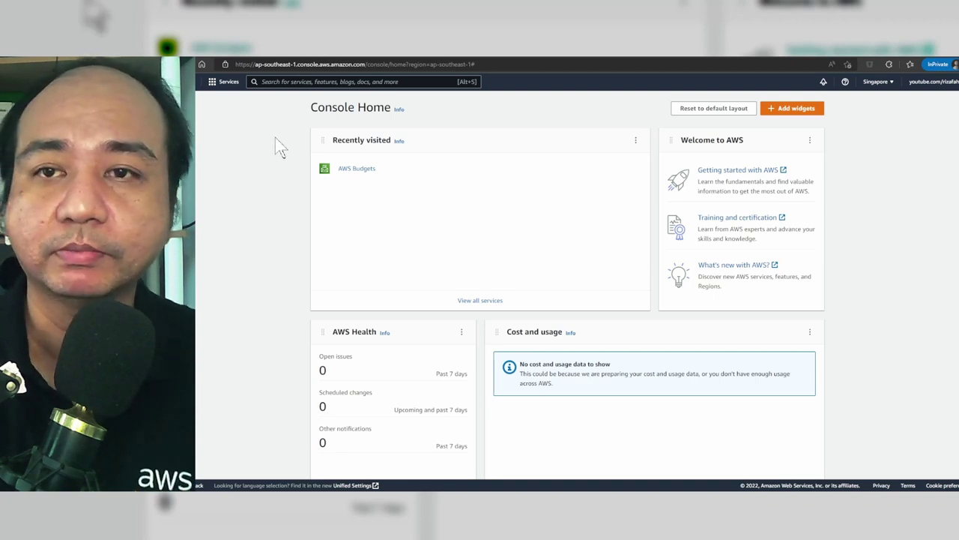
Step: Search AWS services for 'iam' and open the IAM dashboard
{"action": "left_click", "coordinate": [269, 85]}
{"action": "type", "text": "iam"}
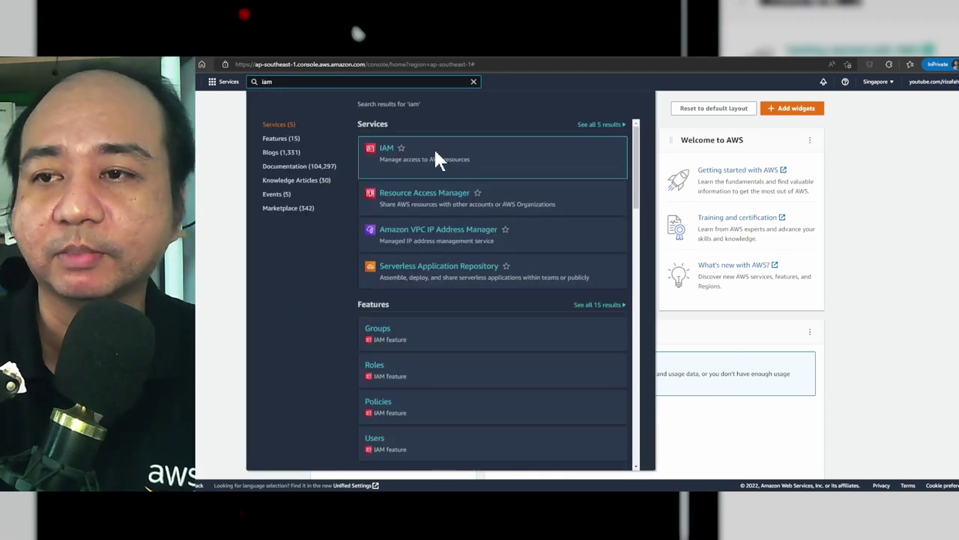
{"action": "mouse_move", "coordinate": [434, 149]}
{"action": "left_click", "coordinate": [387, 150]}
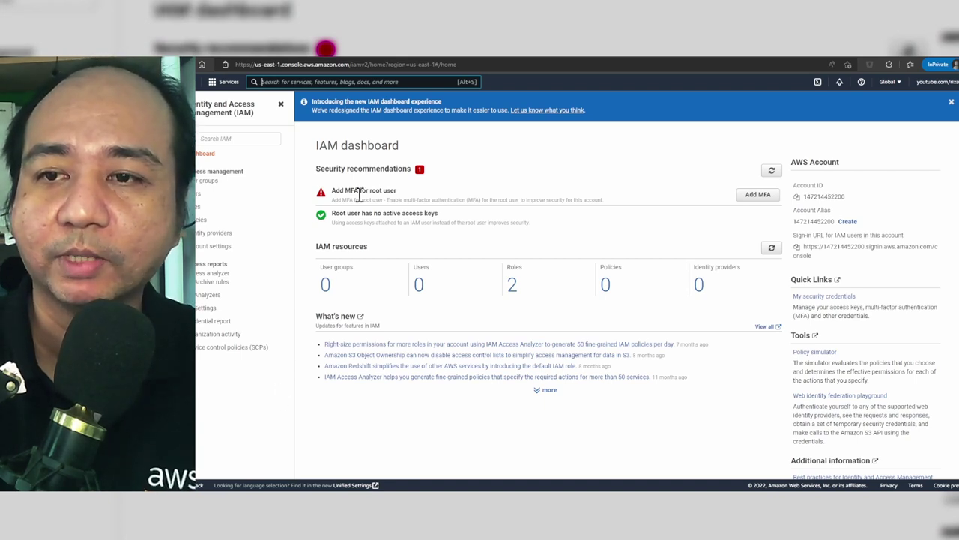
Step: Highlight the Add MFA for root user recommendation and start adding MFA for the root user
{"action": "left_click_drag", "start_coordinate": [331, 190], "coordinate": [404, 201]}
{"action": "left_click", "coordinate": [400, 200]}
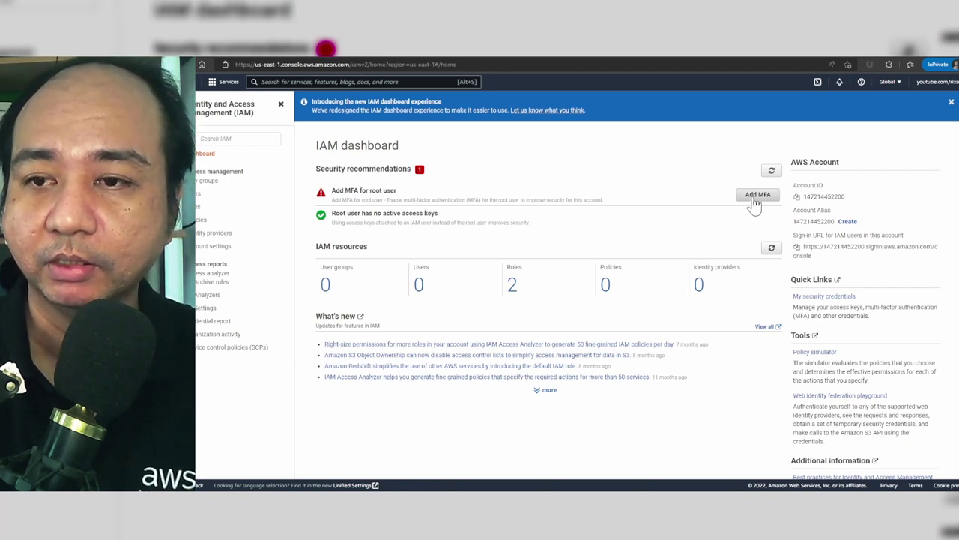
{"action": "left_click", "coordinate": [755, 197]}
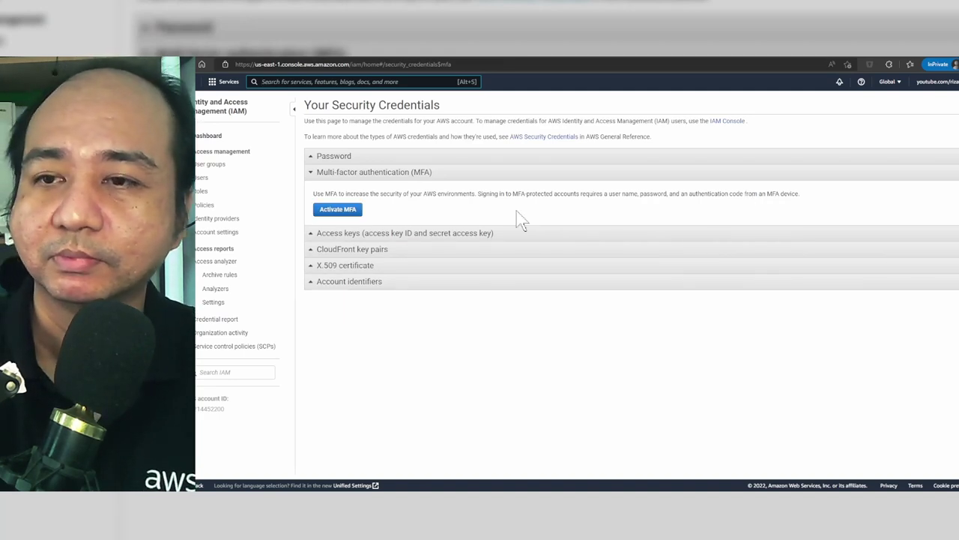
Step: Begin activating MFA for the root account in the Multi-factor authentication section
{"action": "left_click", "coordinate": [354, 214]}
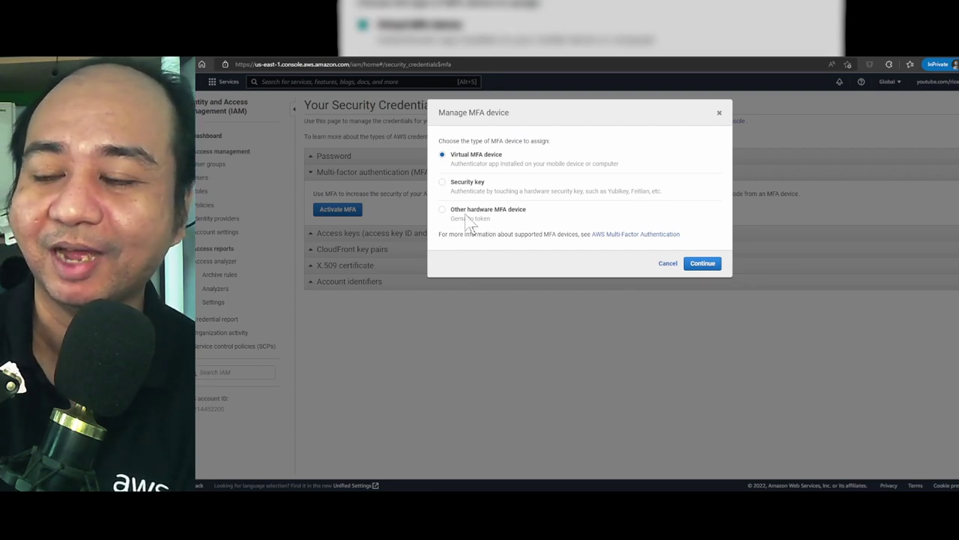
Step: Choose Virtual MFA device as the device type and continue to its setup
{"action": "left_click", "coordinate": [442, 211]}
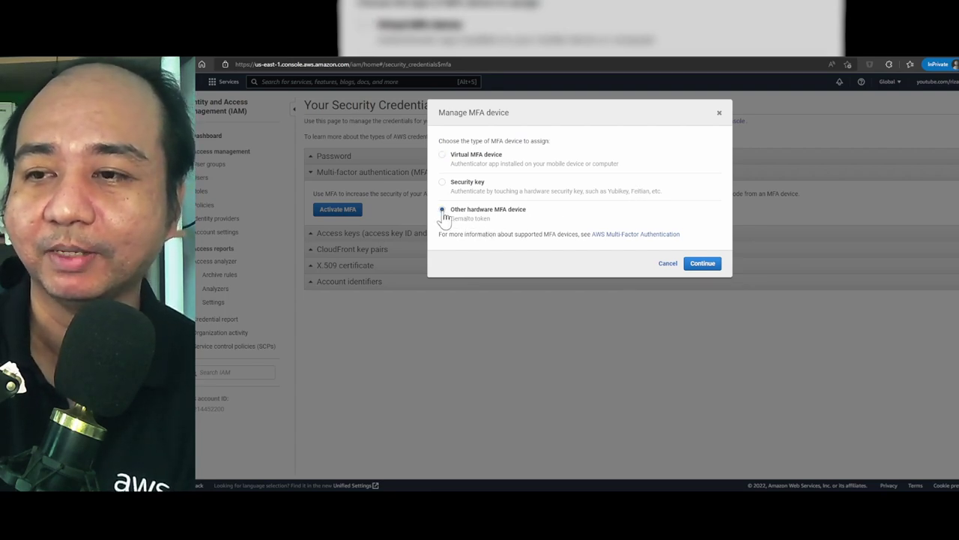
{"action": "left_click", "coordinate": [443, 155]}
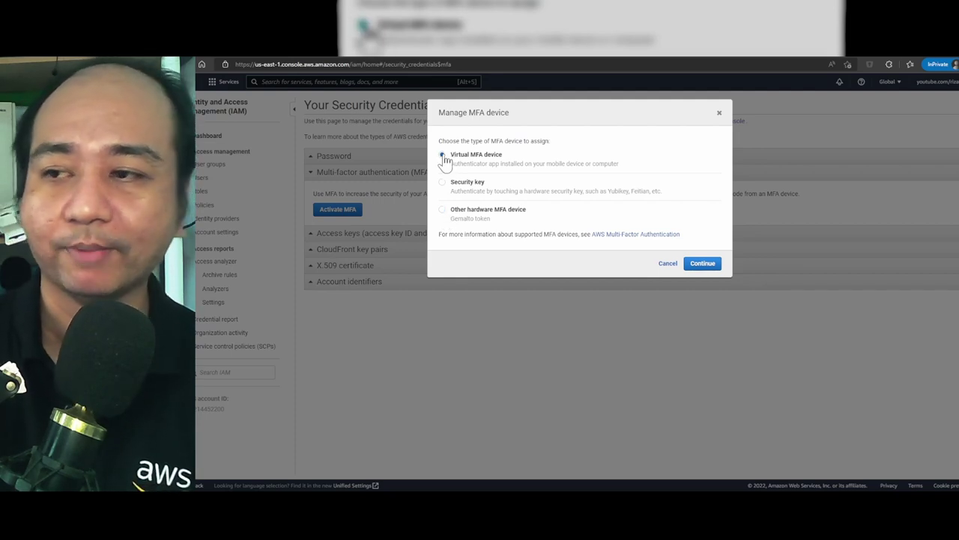
{"action": "key", "text": "Return"}
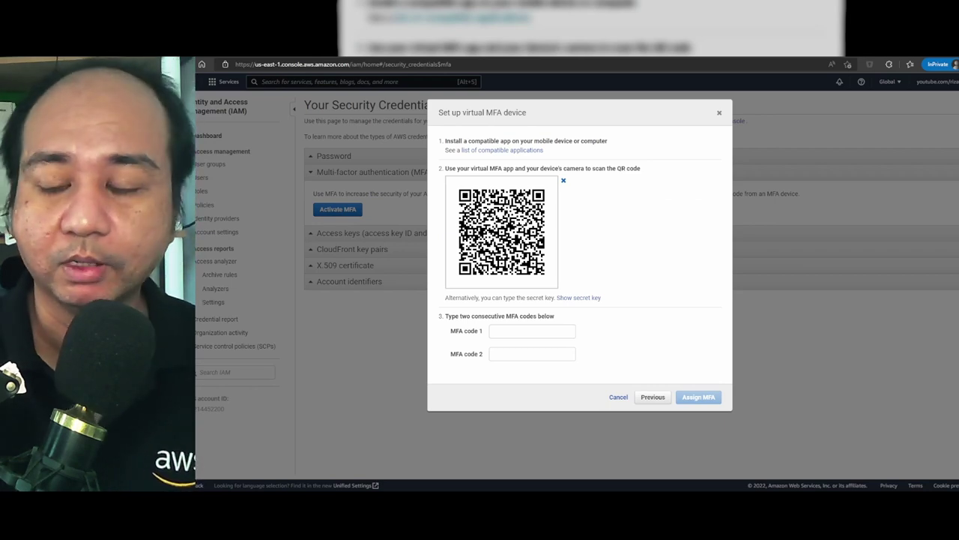
Step: Review the list of compatible Android and iPhone authenticator apps
{"action": "left_click", "coordinate": [480, 150]}
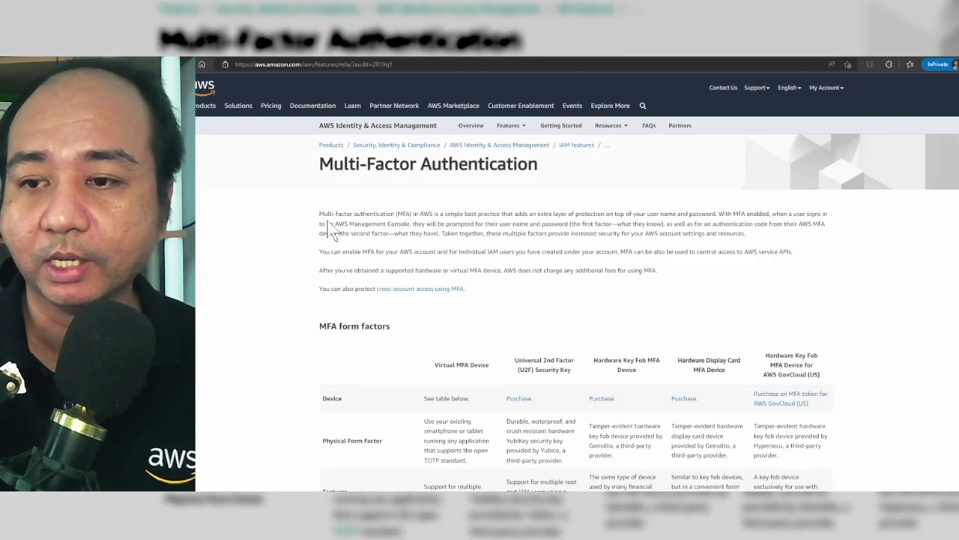
{"action": "scroll", "coordinate": [326, 233], "scroll_direction": "down", "scroll_amount": 10}
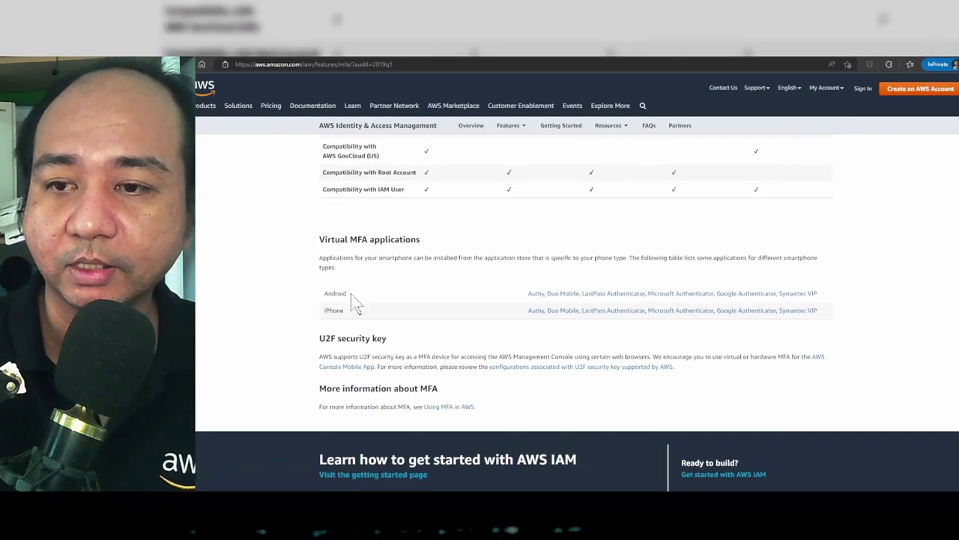
{"action": "left_click_drag", "start_coordinate": [325, 292], "coordinate": [348, 319]}
{"action": "left_click", "coordinate": [350, 318]}
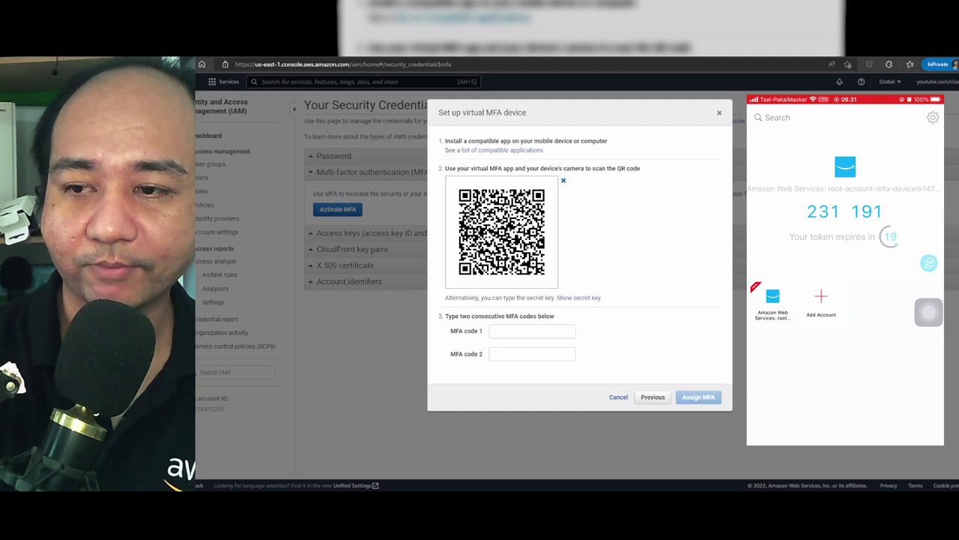
Step: Enter the current authenticator code in MFA code 1 and the next code in MFA code 2
{"action": "left_click", "coordinate": [506, 330]}
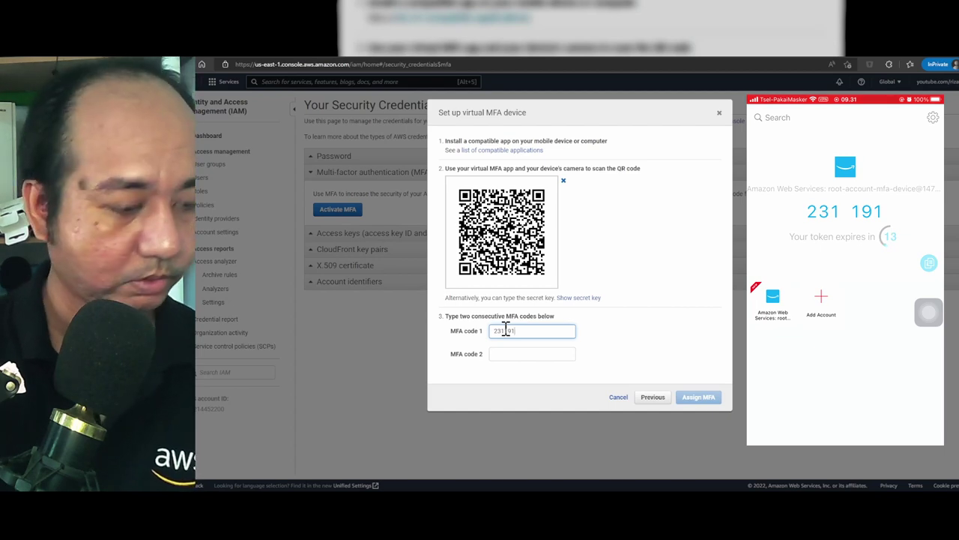
{"action": "key", "text": "Tab"}
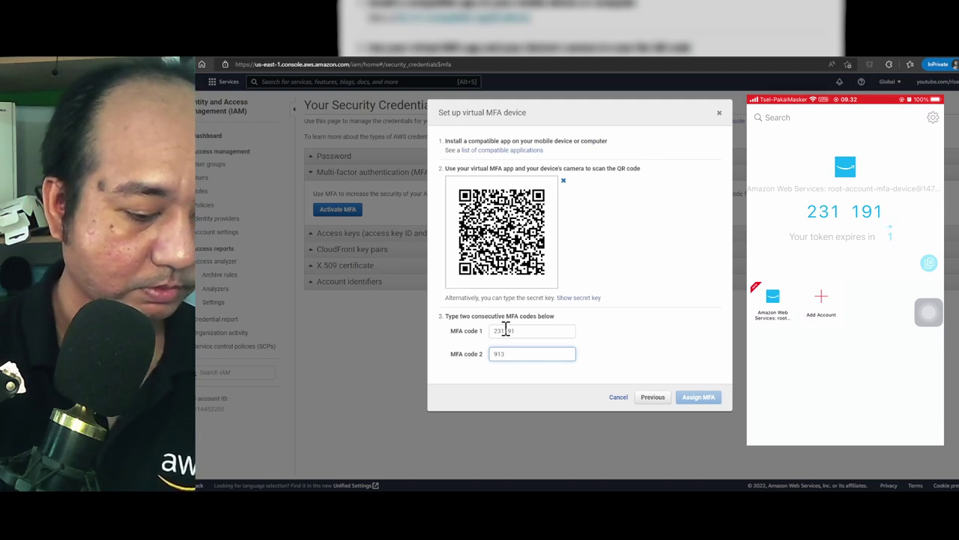
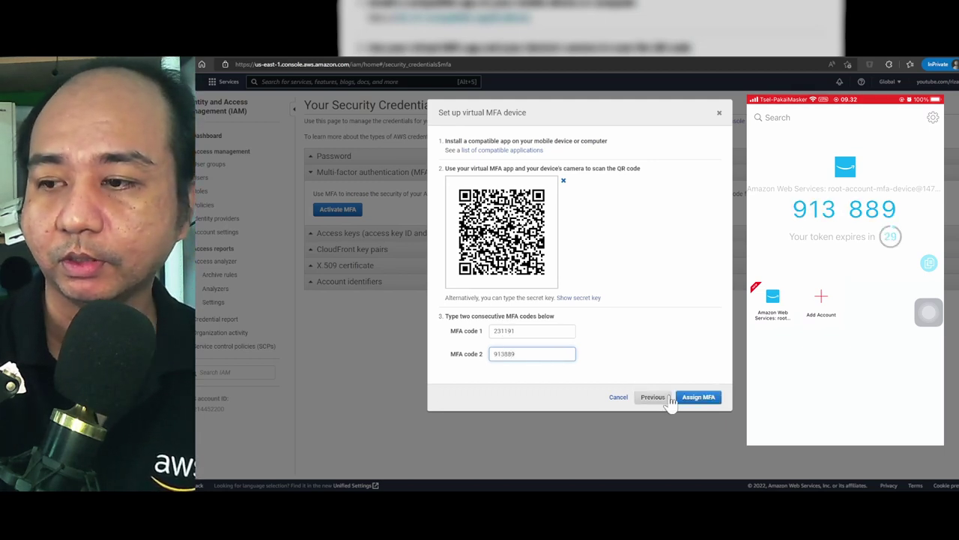
Step: Assign the virtual MFA device to the root account and dismiss the success message
{"action": "left_click", "coordinate": [706, 401]}
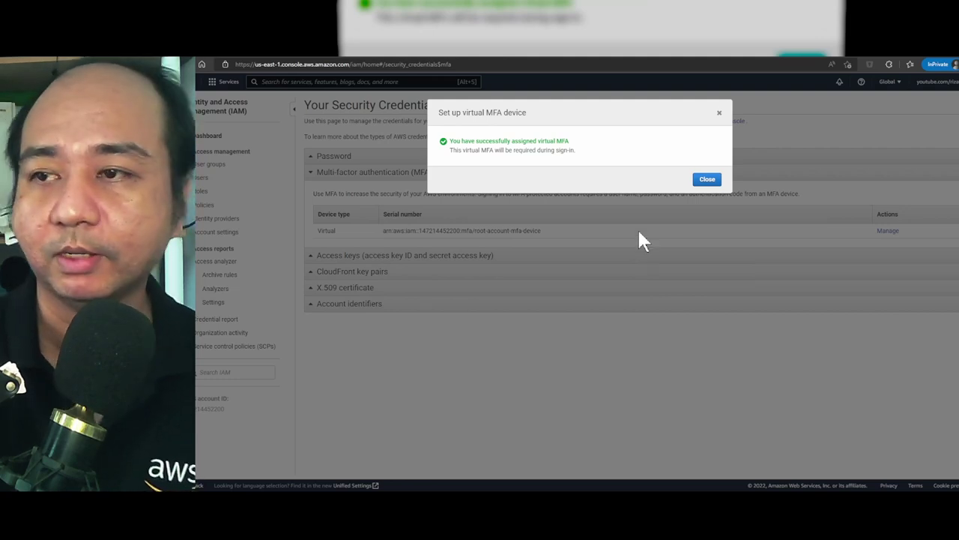
{"action": "left_click", "coordinate": [707, 180]}
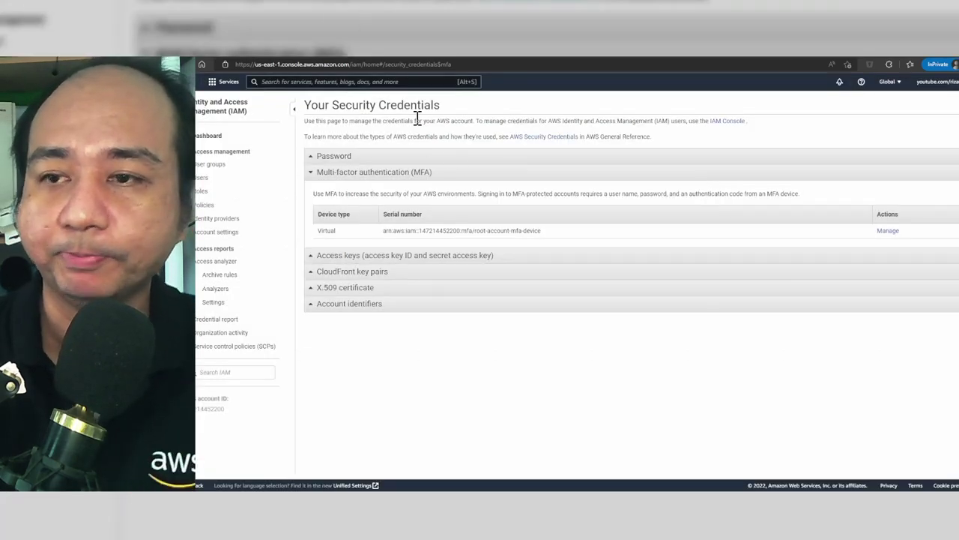
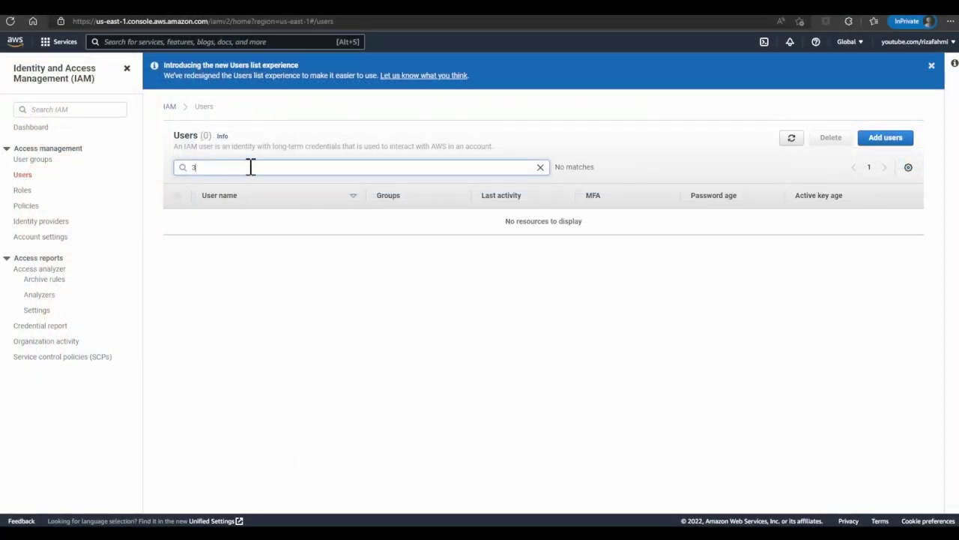
Step: Clear the Users search box and start adding a new IAM user
{"action": "key", "text": "BackSpace"}
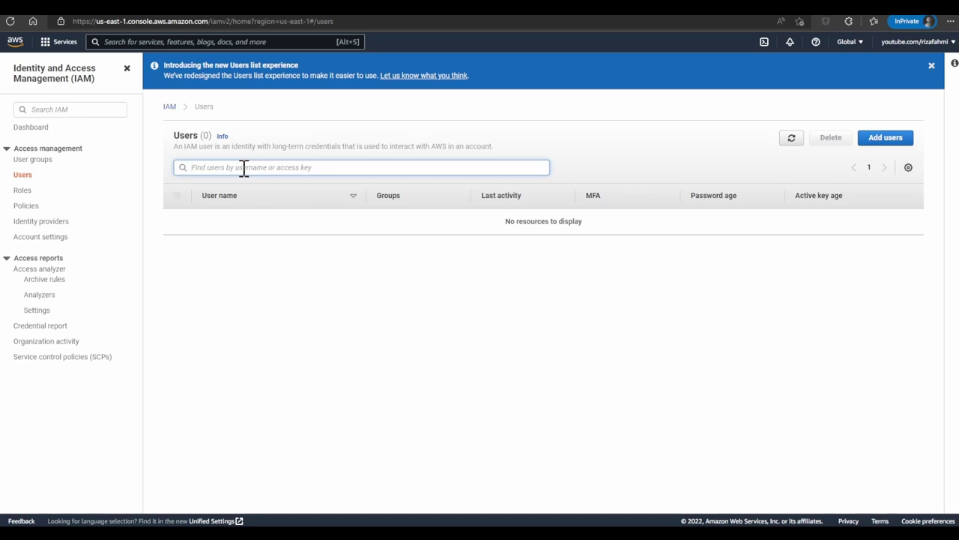
{"action": "left_click", "coordinate": [881, 142]}
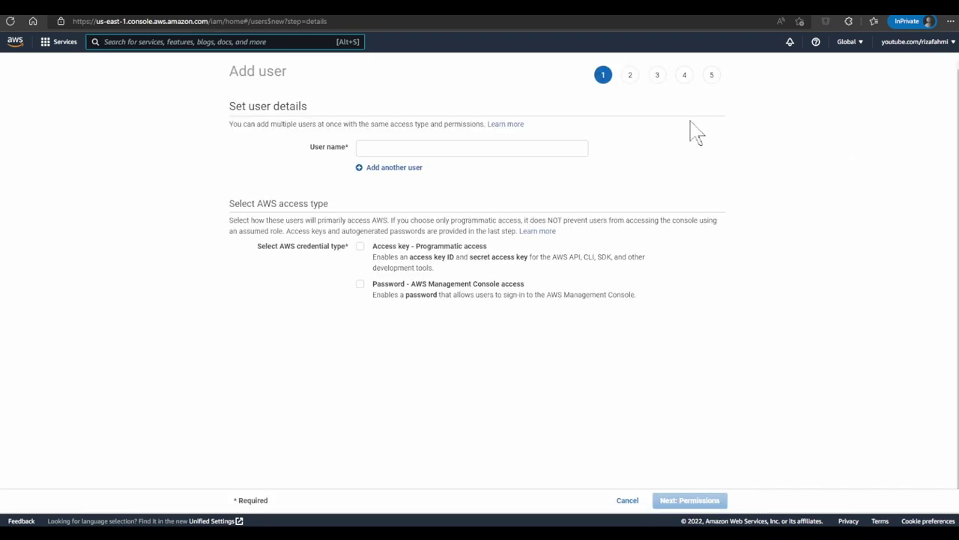
Step: Enter user name Administrator and enable both programmatic access and AWS Management Console password access
{"action": "left_click", "coordinate": [534, 147]}
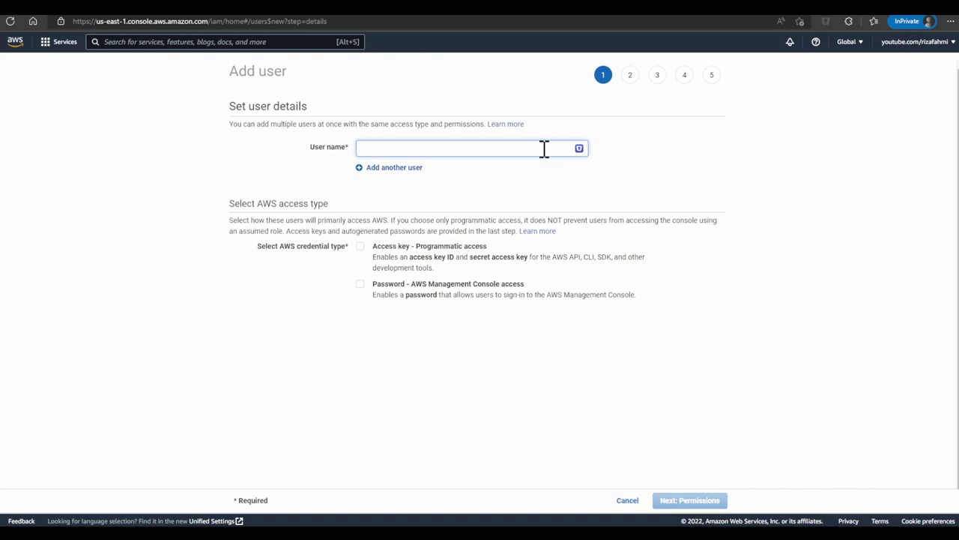
{"action": "type", "text": "Admni"}
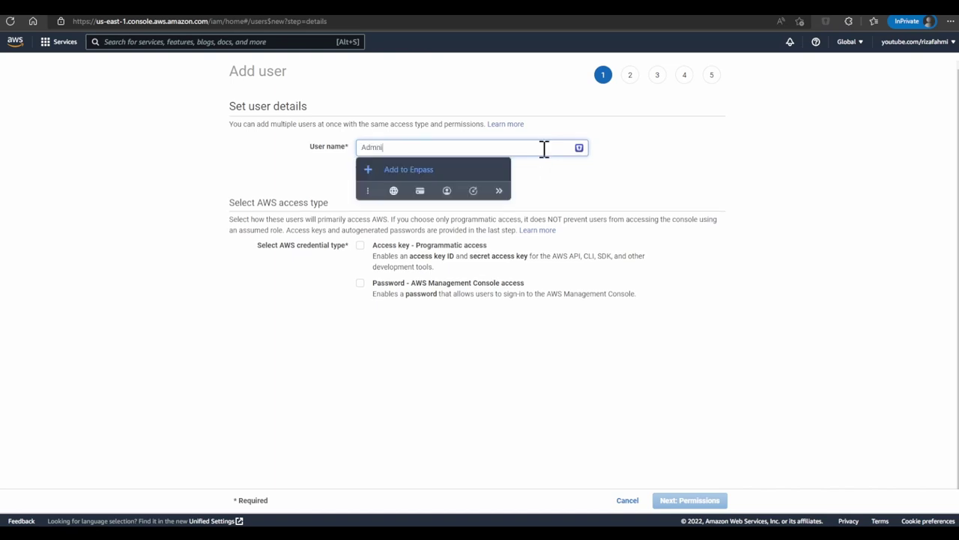
{"action": "key", "text": "BackSpace"}
{"action": "key", "text": "BackSpace"}
{"action": "type", "text": "inistrator"}
{"action": "key", "text": "Escape"}
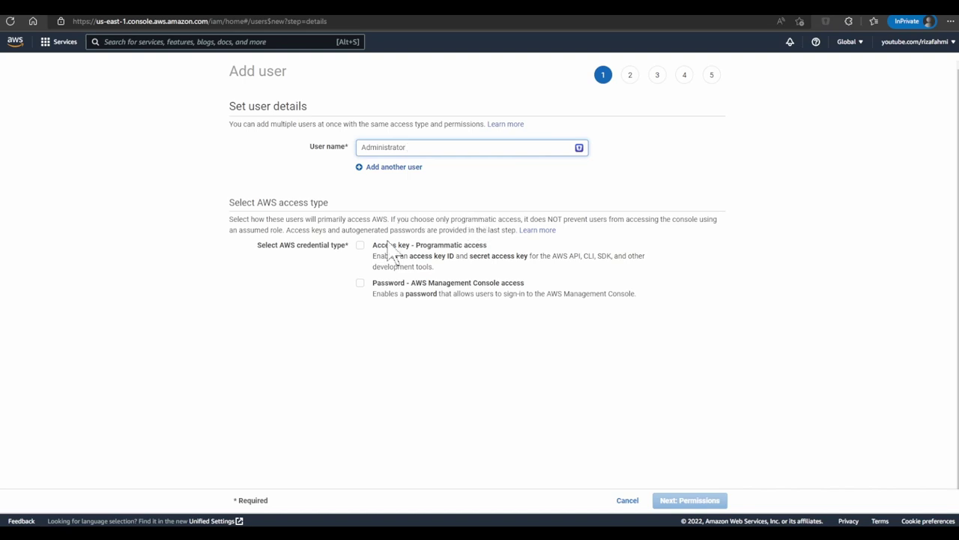
{"action": "left_click", "coordinate": [360, 249]}
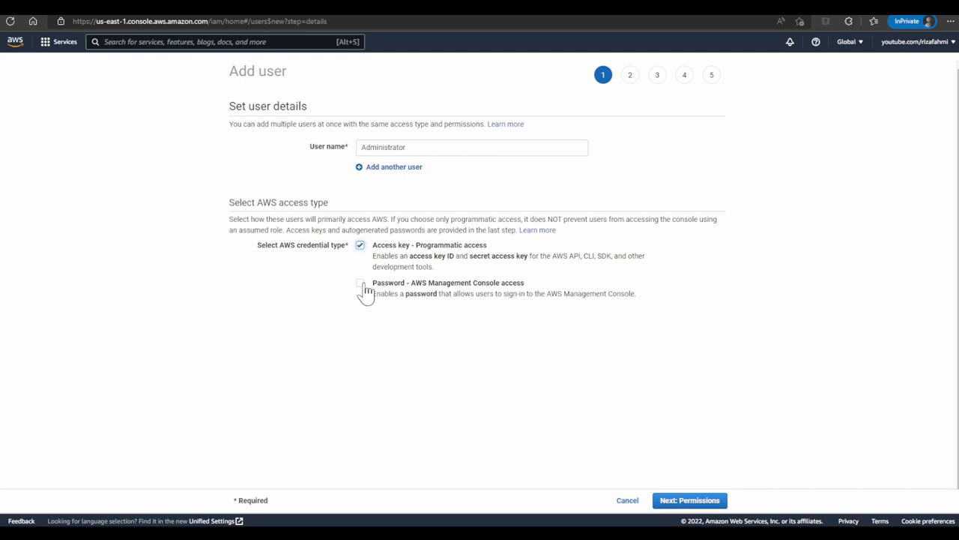
{"action": "left_click", "coordinate": [360, 286]}
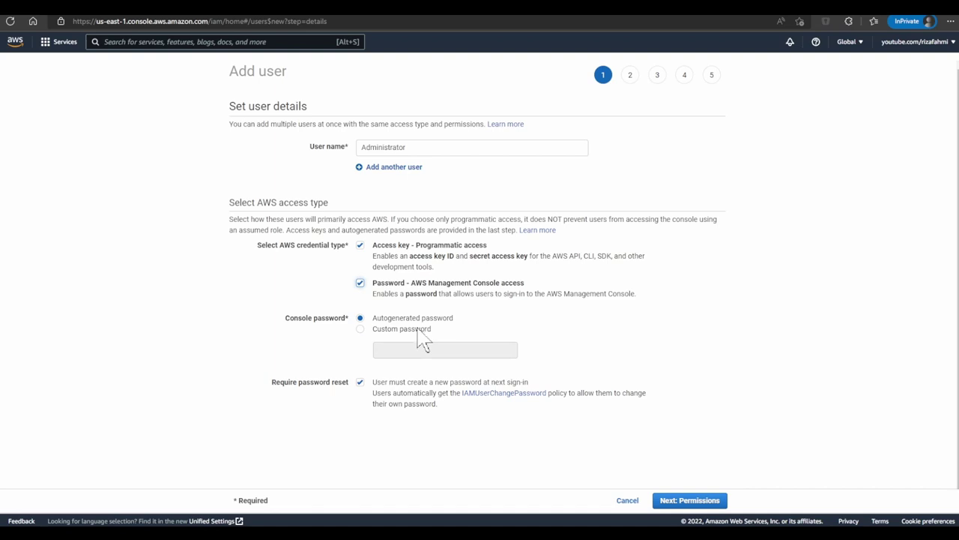
Step: Give the user a custom console password, then advance to the Set permissions step
{"action": "left_click", "coordinate": [418, 319]}
{"action": "left_click", "coordinate": [360, 330]}
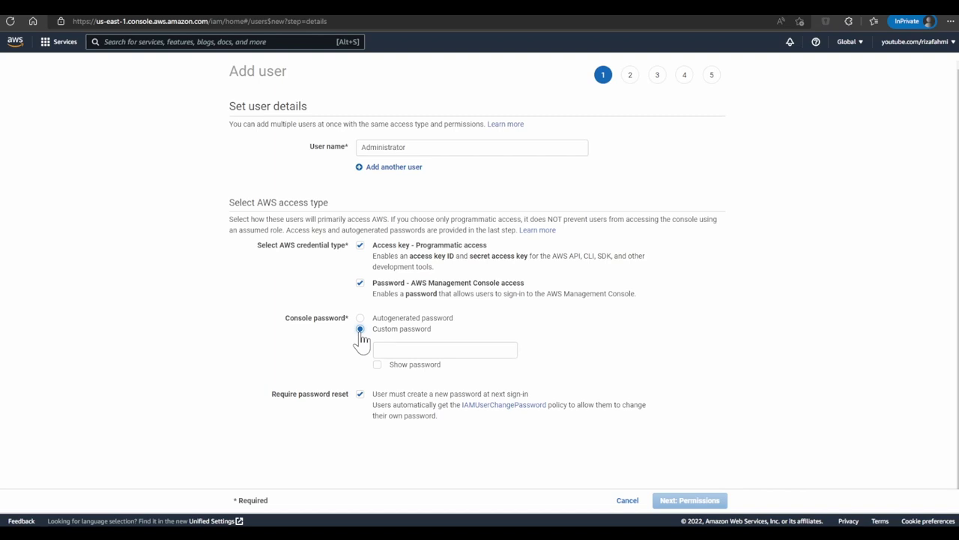
{"action": "left_click", "coordinate": [405, 349]}
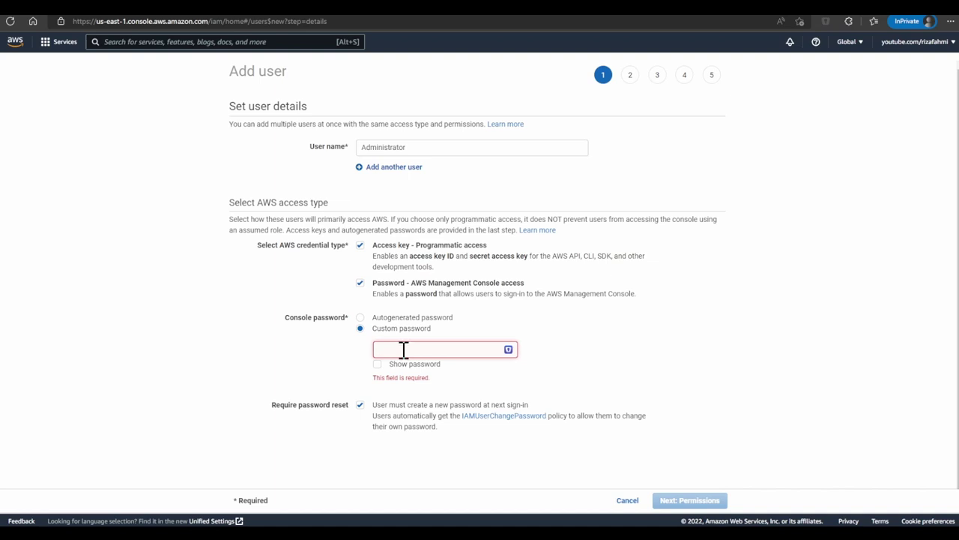
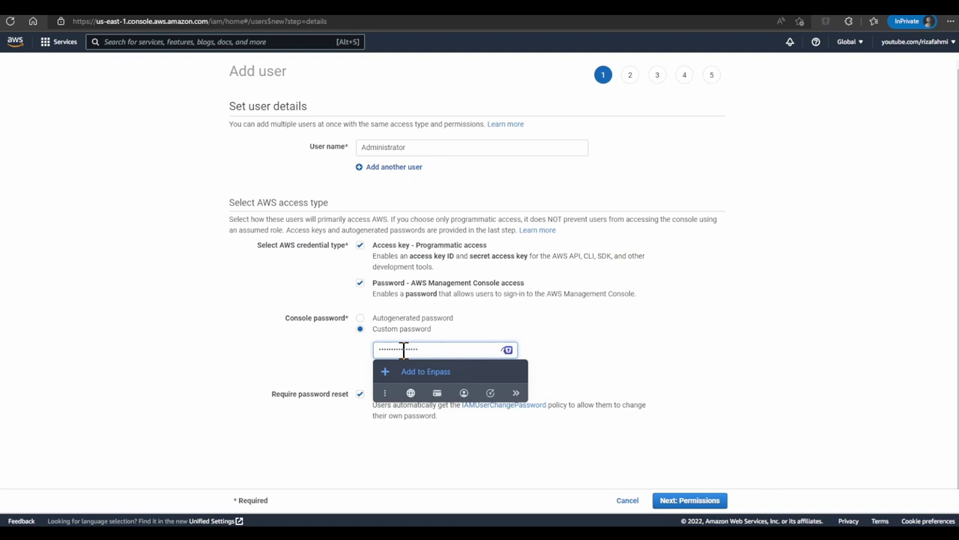
{"action": "left_click", "coordinate": [608, 361]}
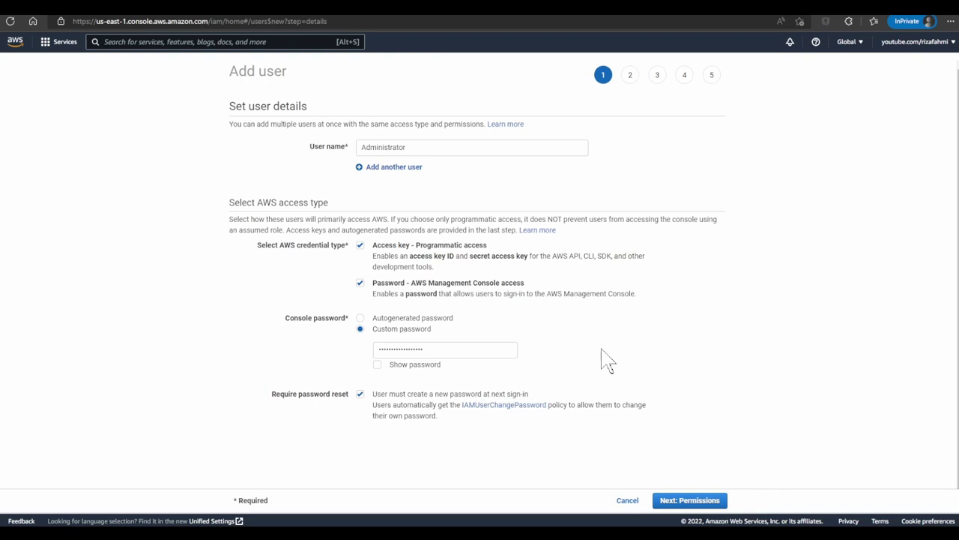
{"action": "left_click", "coordinate": [673, 507]}
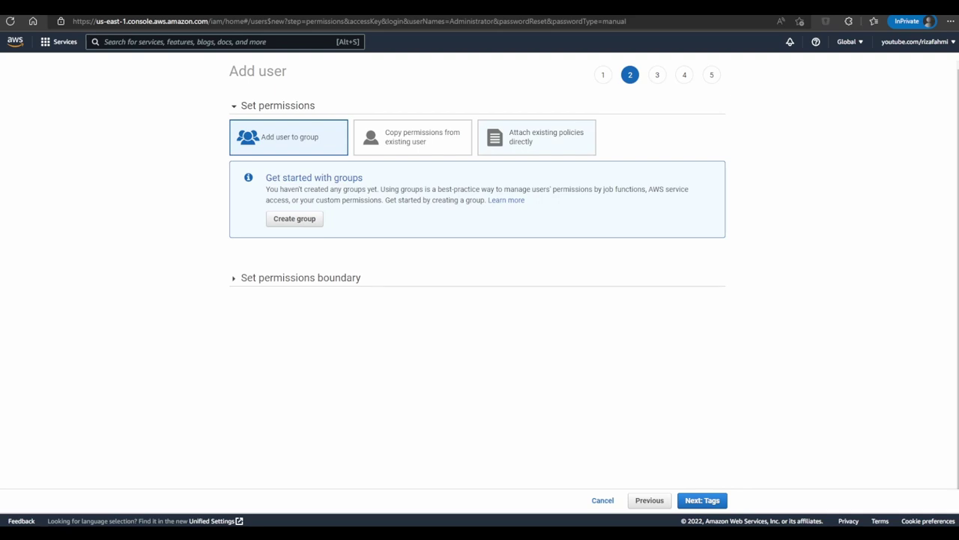
Step: Attach the existing AdministratorAccess policy directly to the user
{"action": "left_click", "coordinate": [538, 149]}
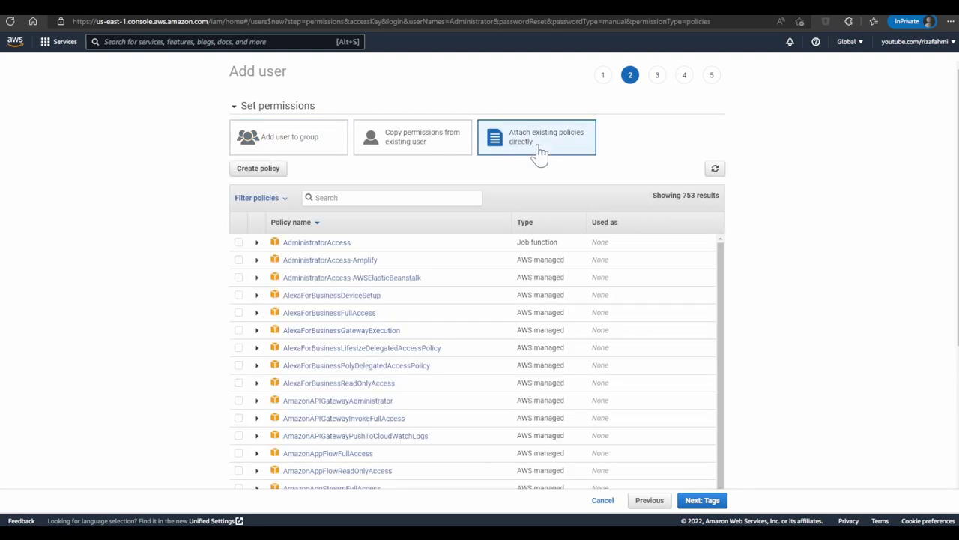
{"action": "left_click", "coordinate": [238, 243]}
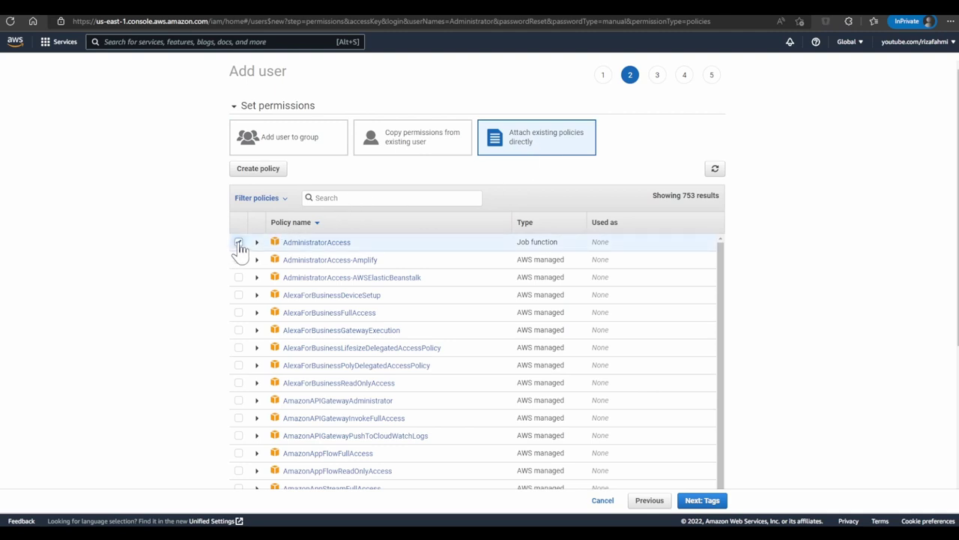
{"action": "scroll", "coordinate": [210, 235], "scroll_direction": "down", "scroll_amount": 3}
{"action": "scroll", "coordinate": [210, 236], "scroll_direction": "up", "scroll_amount": 3}
Step: Inspect AdministratorAccess's full-access summary (330 of 330 services) and JSON, then go to tags
{"action": "left_click", "coordinate": [256, 244]}
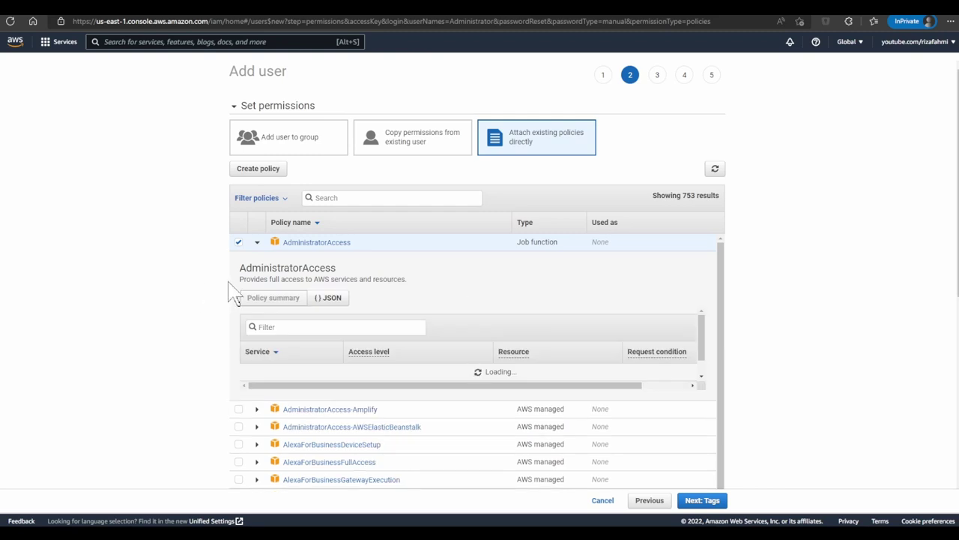
{"action": "left_click_drag", "start_coordinate": [242, 279], "coordinate": [360, 278]}
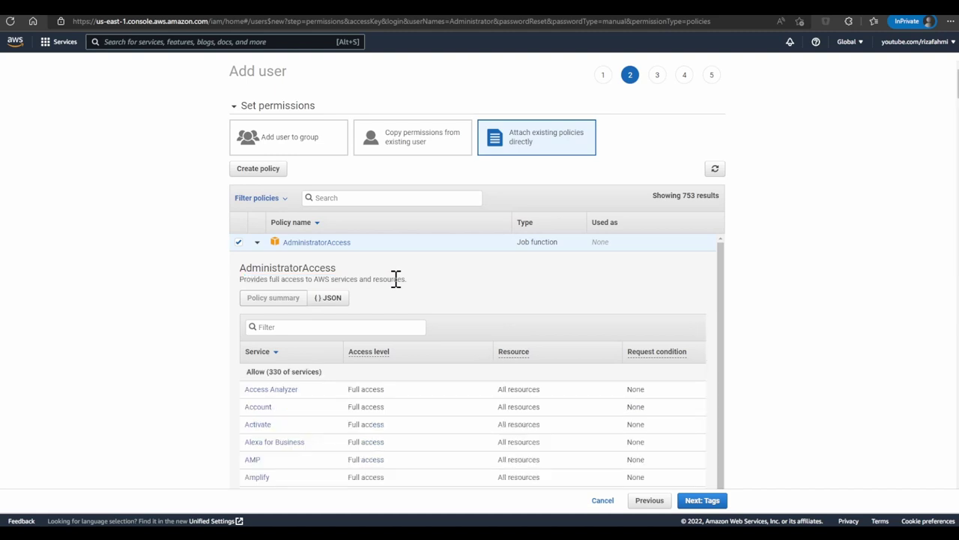
{"action": "left_click_drag", "start_coordinate": [276, 370], "coordinate": [335, 372]}
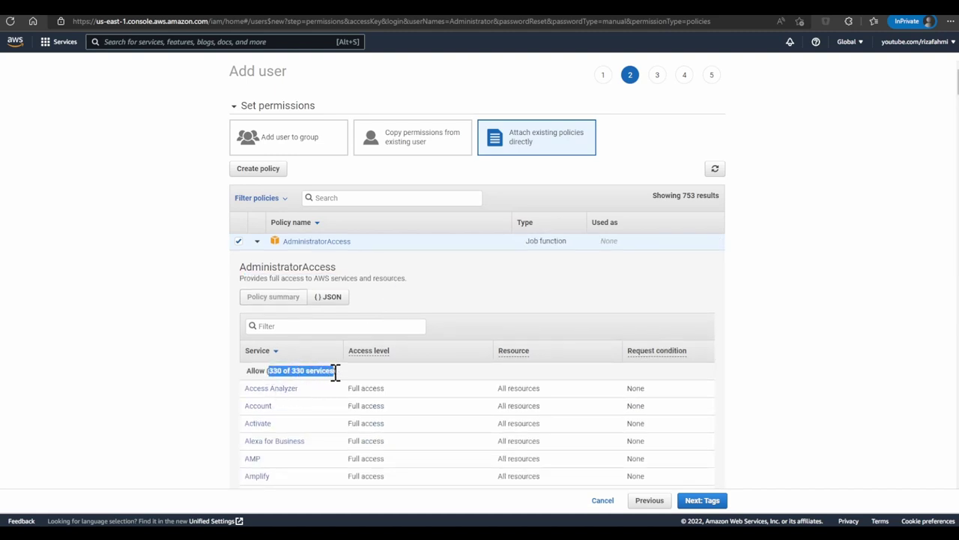
{"action": "scroll", "coordinate": [207, 360], "scroll_direction": "down", "scroll_amount": 2}
{"action": "scroll", "coordinate": [225, 352], "scroll_direction": "up", "scroll_amount": 2}
{"action": "left_click", "coordinate": [328, 300]}
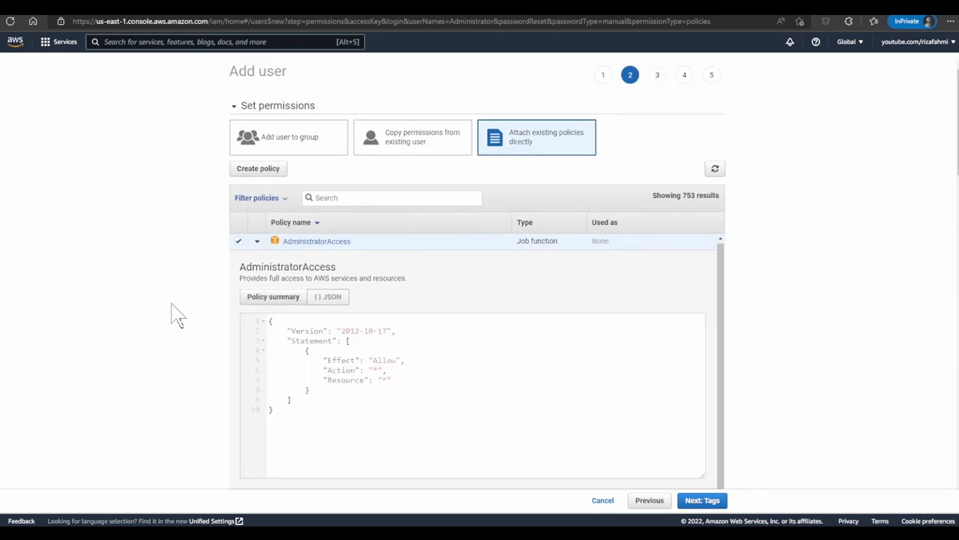
{"action": "left_click", "coordinate": [374, 372]}
{"action": "left_click_drag", "start_coordinate": [338, 402], "coordinate": [257, 321]}
{"action": "left_click", "coordinate": [317, 342]}
{"action": "left_click", "coordinate": [716, 504]}
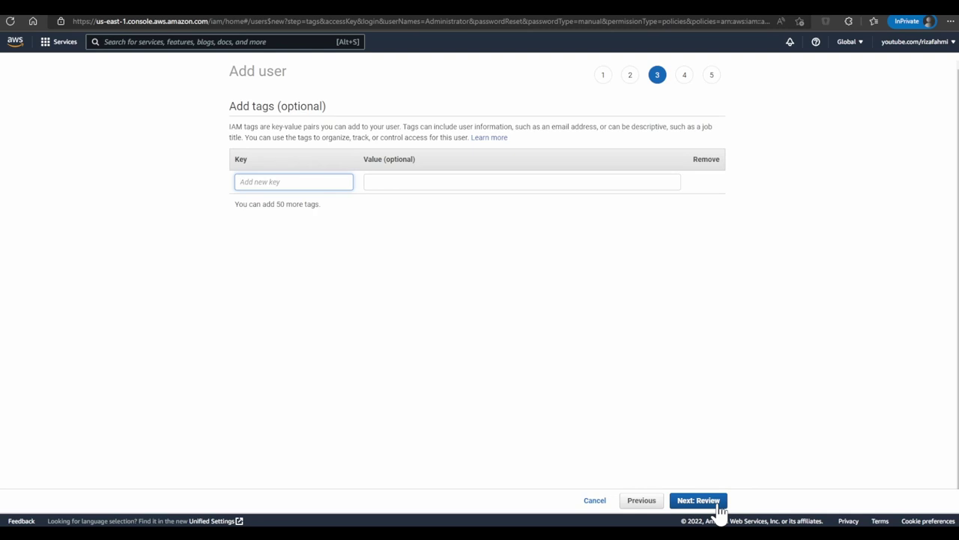
Step: Skip tags, check the review's user name, access type and custom password, then step back
{"action": "left_click", "coordinate": [718, 506]}
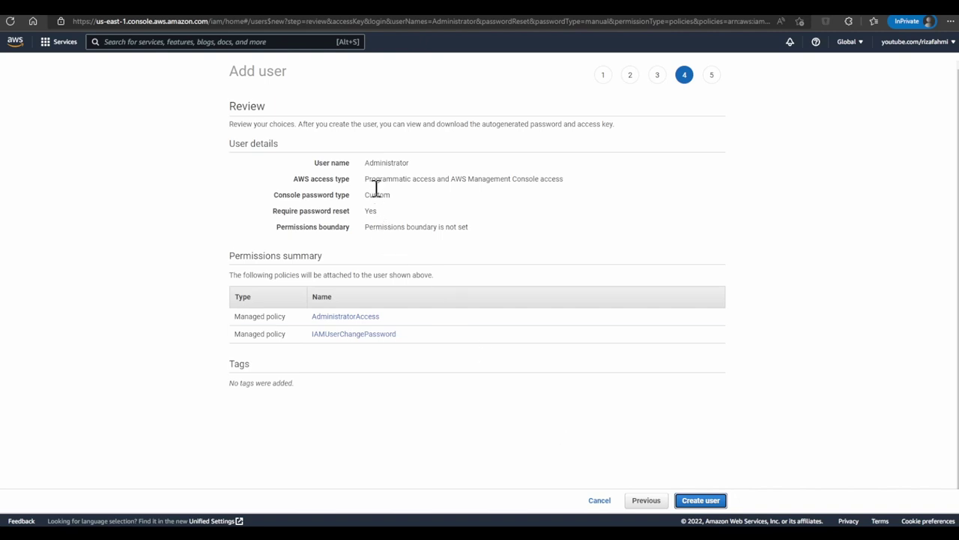
{"action": "left_click", "coordinate": [384, 166]}
{"action": "double_click", "coordinate": [381, 163]}
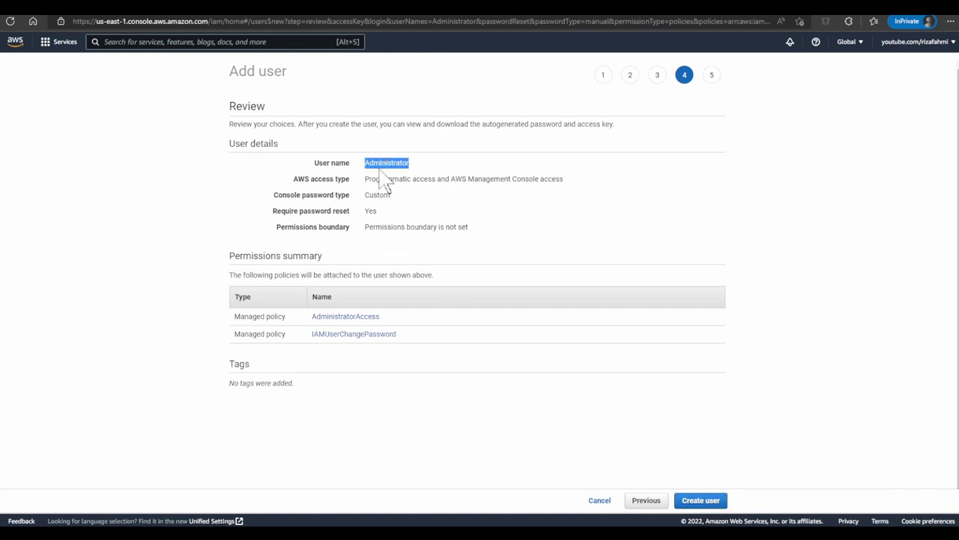
{"action": "left_click_drag", "start_coordinate": [379, 184], "coordinate": [539, 174]}
{"action": "left_click_drag", "start_coordinate": [365, 194], "coordinate": [376, 211]}
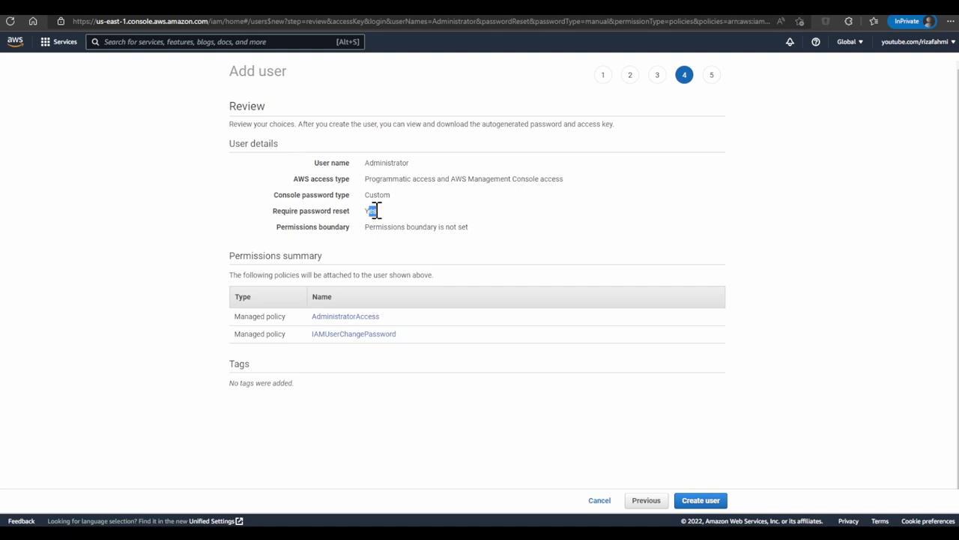
{"action": "left_click", "coordinate": [643, 502]}
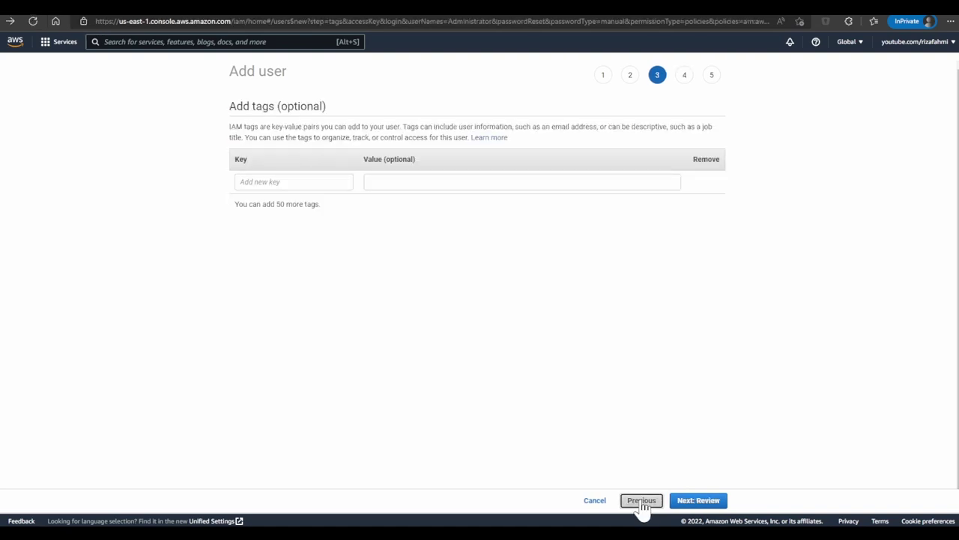
{"action": "left_click", "coordinate": [643, 502]}
Step: Turn off Require password reset on the user details page and advance again to Review
{"action": "left_click", "coordinate": [643, 502]}
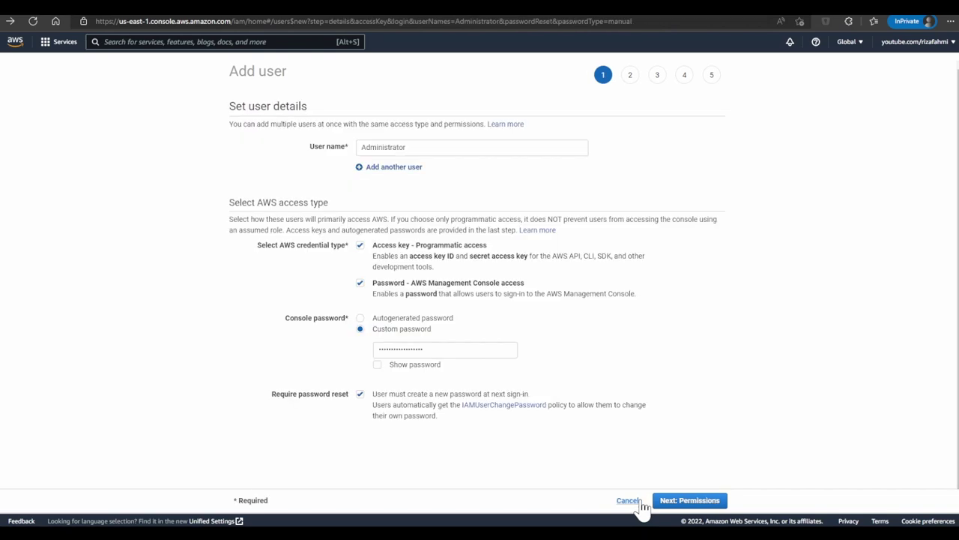
{"action": "left_click", "coordinate": [361, 396]}
{"action": "left_click", "coordinate": [695, 504]}
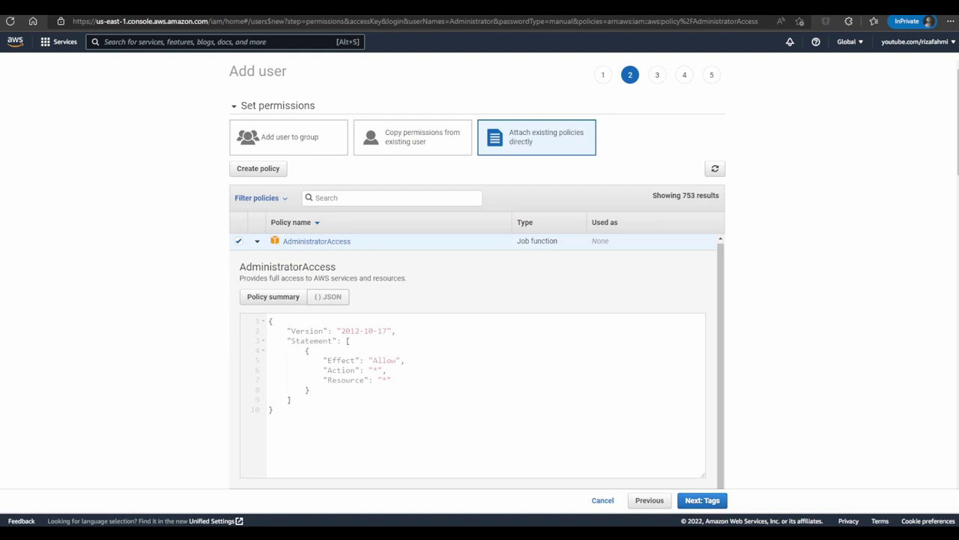
{"action": "left_click", "coordinate": [712, 503]}
{"action": "left_click", "coordinate": [697, 500]}
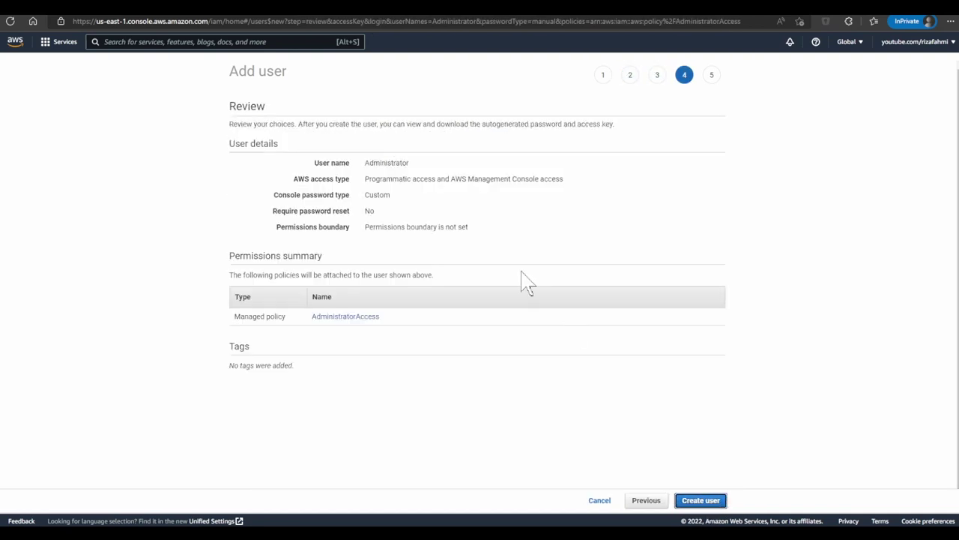
Step: Confirm no permissions boundary, create the Administrator user, and copy its access key ID
{"action": "left_click", "coordinate": [367, 212]}
{"action": "left_click_drag", "start_coordinate": [320, 228], "coordinate": [474, 244]}
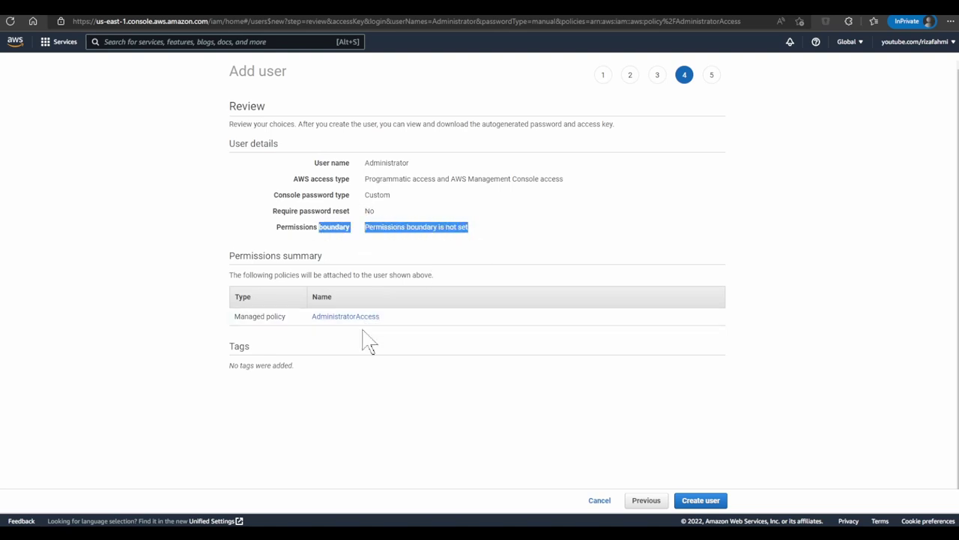
{"action": "left_click", "coordinate": [688, 502]}
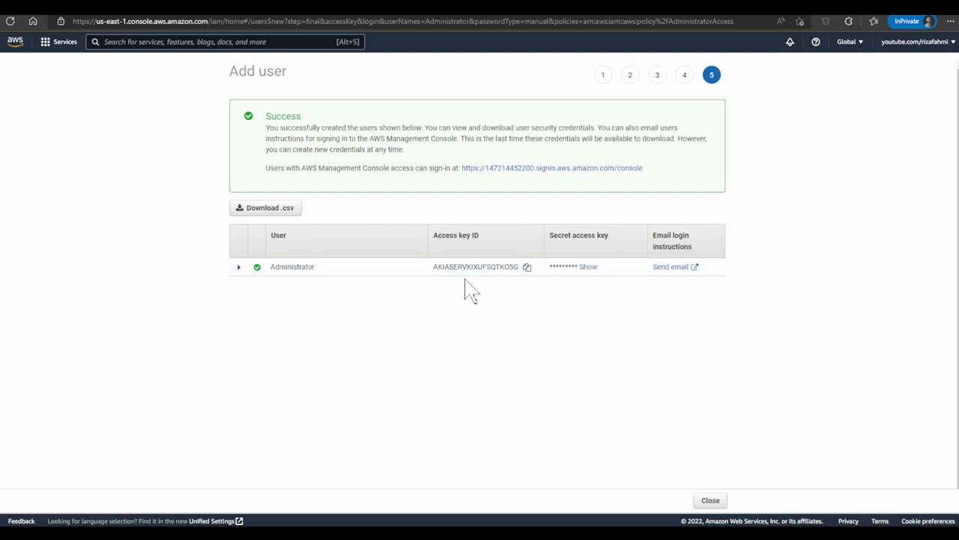
{"action": "left_click", "coordinate": [527, 269]}
Step: Note the console sign-in URL, close the wizard, and dismiss the Users list announcement
{"action": "left_click_drag", "start_coordinate": [266, 170], "coordinate": [345, 172]}
{"action": "left_click", "coordinate": [367, 172]}
{"action": "left_click", "coordinate": [706, 502]}
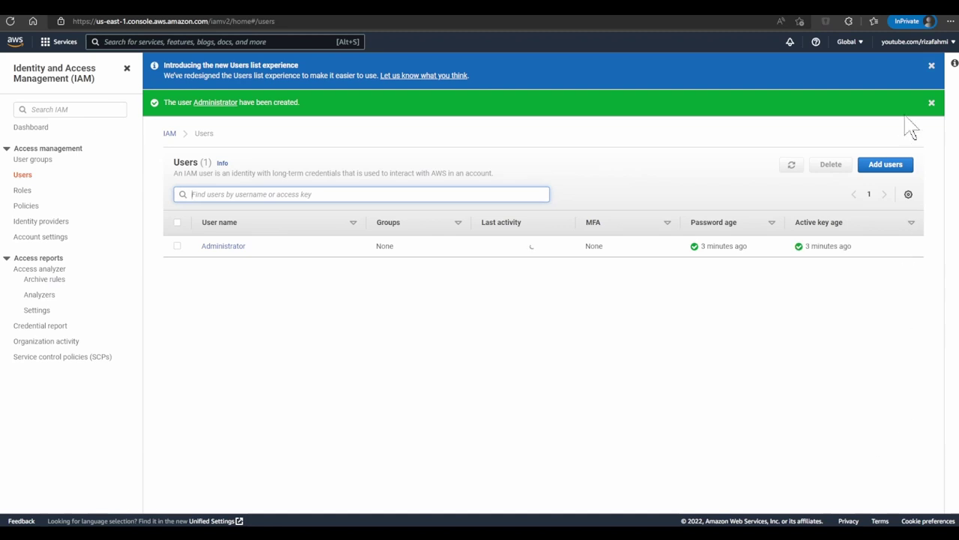
{"action": "left_click", "coordinate": [930, 68]}
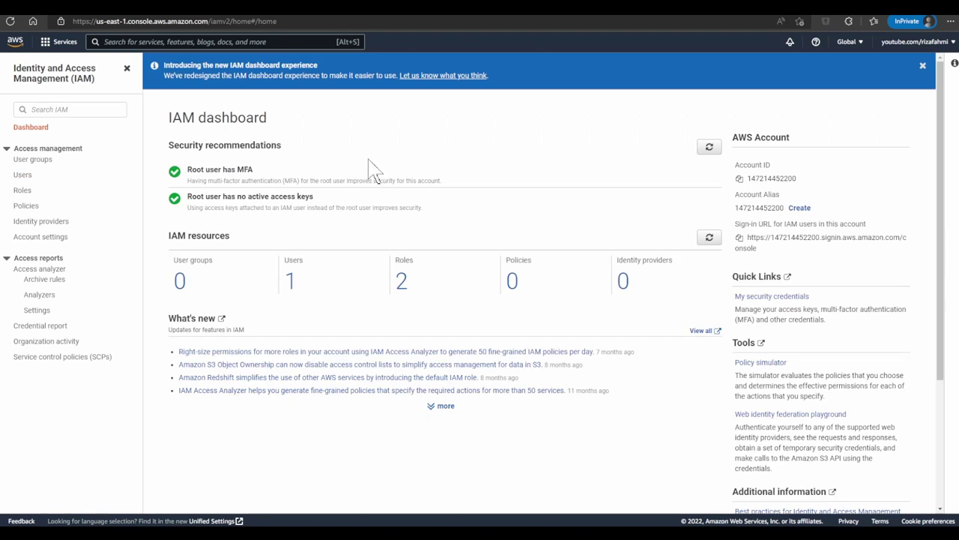
Step: On the IAM dashboard, check the numeric sign-in URL and start creating an account alias
{"action": "left_click", "coordinate": [290, 290]}
{"action": "left_click_drag", "start_coordinate": [775, 238], "coordinate": [792, 242]}
{"action": "left_click", "coordinate": [794, 241]}
{"action": "scroll", "coordinate": [798, 215], "scroll_direction": "down", "scroll_amount": 2}
{"action": "scroll", "coordinate": [798, 215], "scroll_direction": "up", "scroll_amount": 2}
{"action": "left_click", "coordinate": [799, 210]}
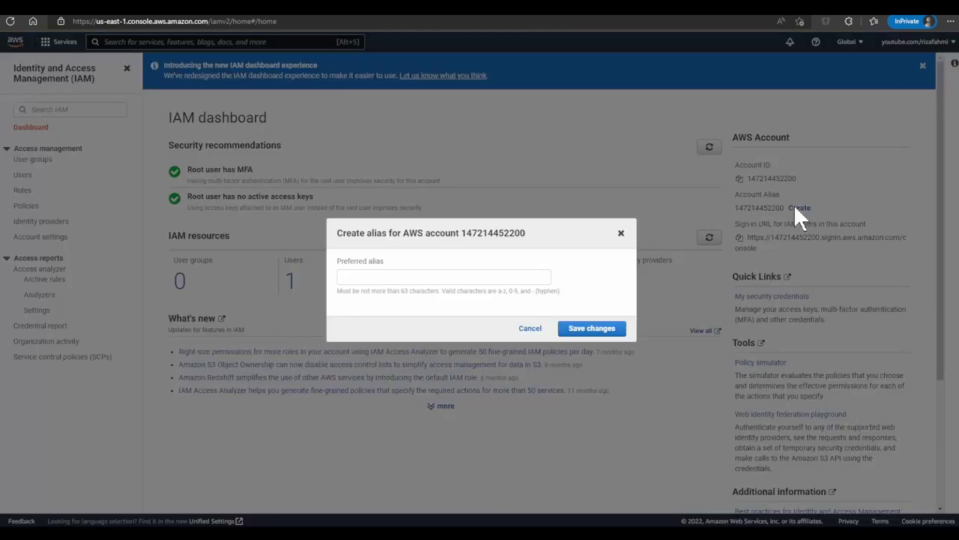
Step: Save 'riza' as the account alias and copy the riza.signin.aws.amazon.com/console sign-in URL
{"action": "left_click", "coordinate": [499, 275]}
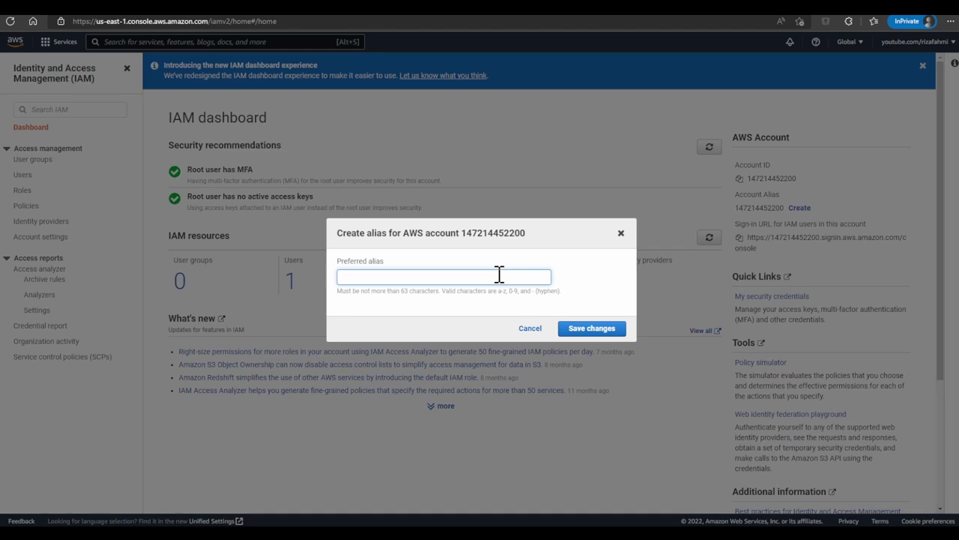
{"action": "type", "text": "riza"}
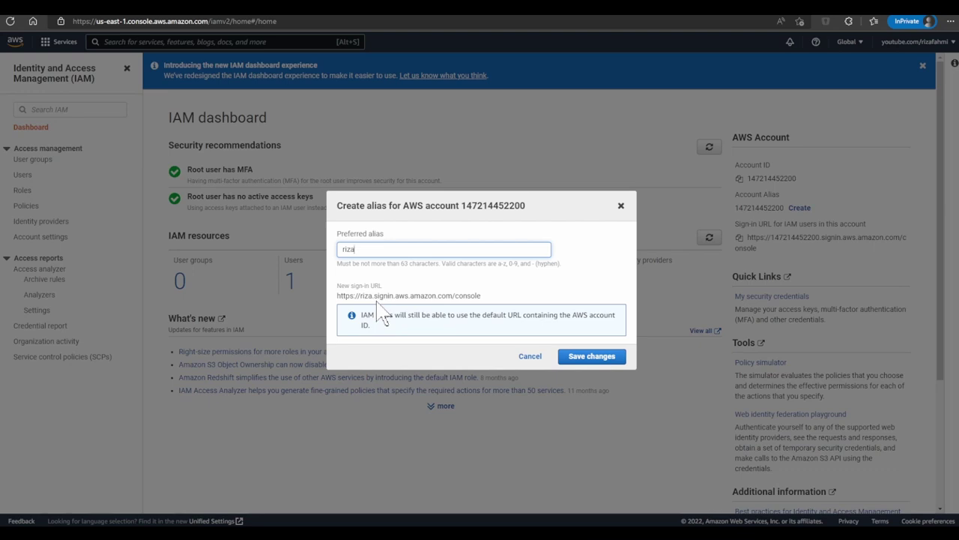
{"action": "left_click", "coordinate": [575, 360]}
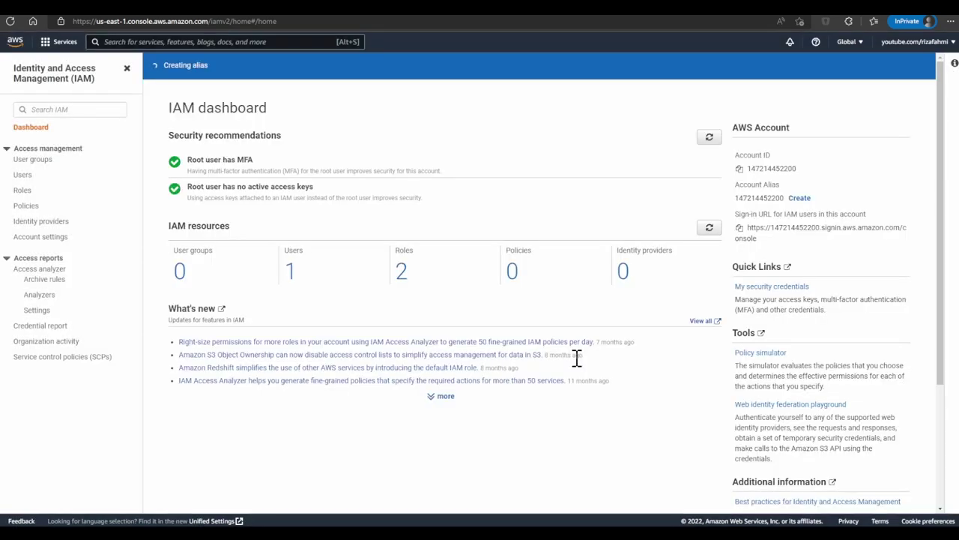
{"action": "left_click", "coordinate": [739, 227]}
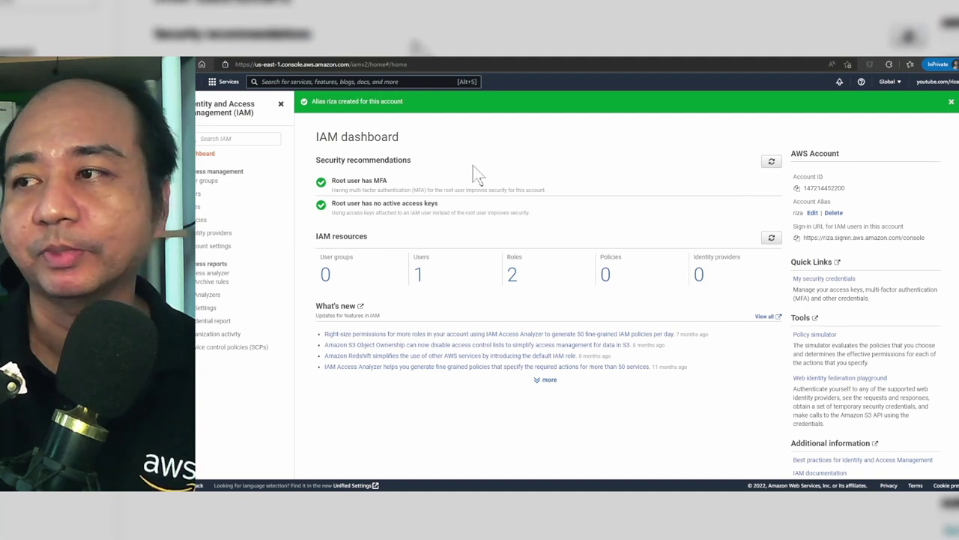
{"action": "left_click", "coordinate": [941, 81]}
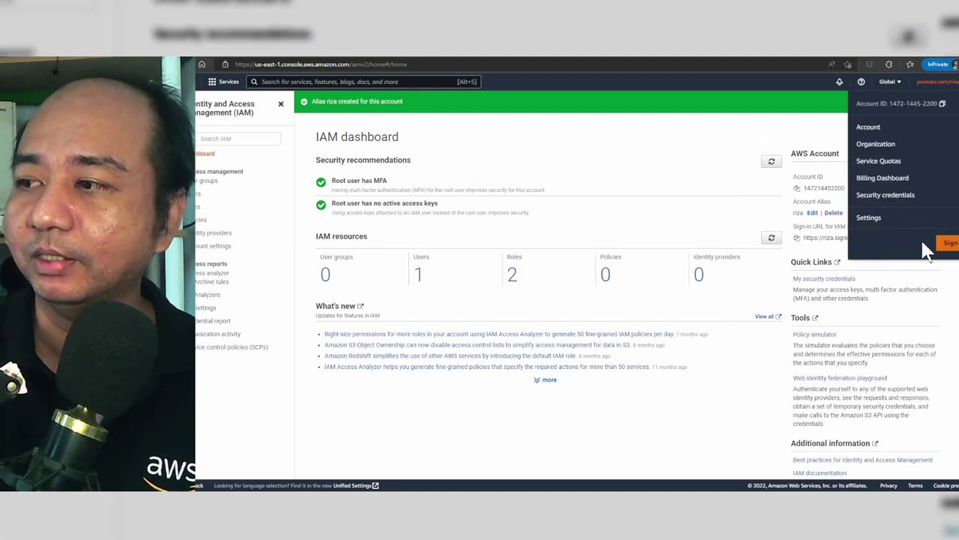
Step: Sign out of the root account and return to the sign-in page with IAM user selected
{"action": "key", "text": "Escape"}
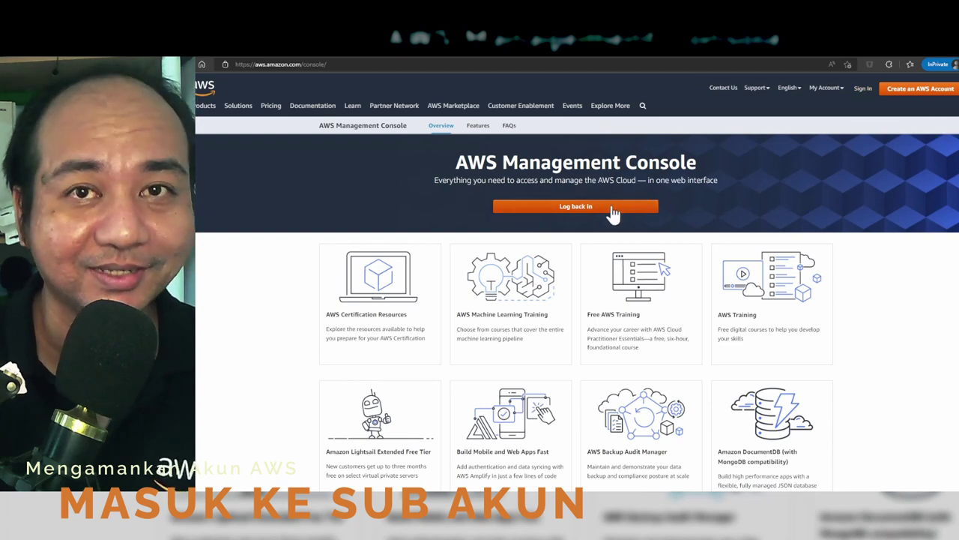
{"action": "left_click", "coordinate": [613, 214]}
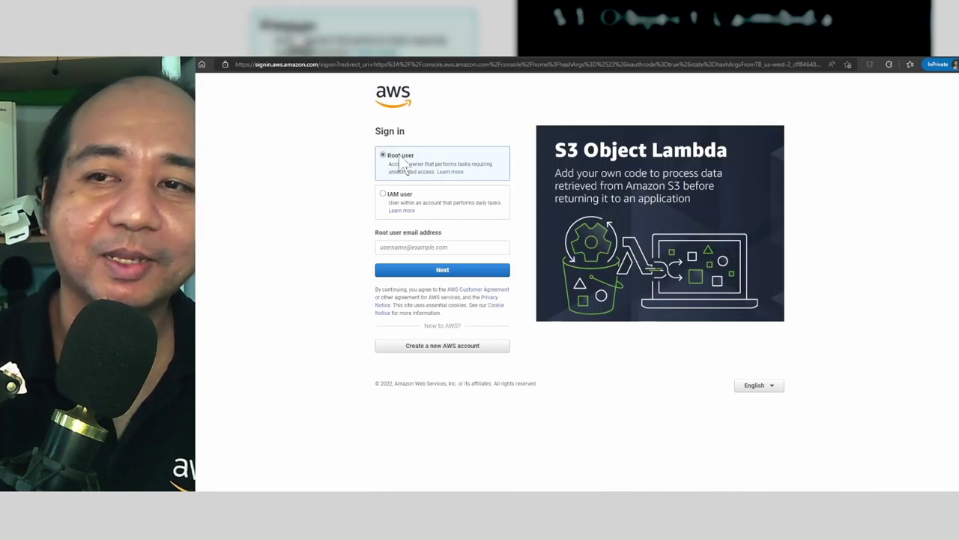
{"action": "left_click", "coordinate": [395, 204]}
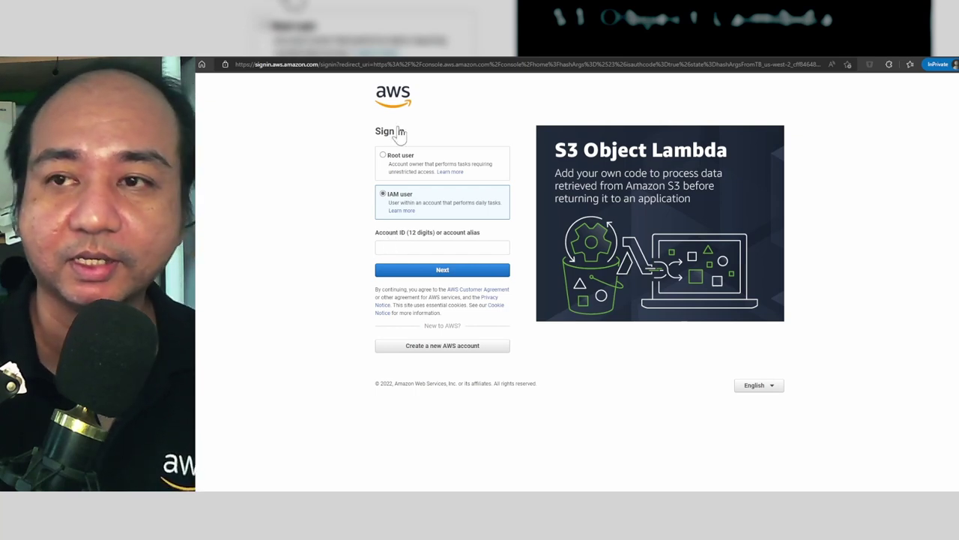
Step: Go to the sign-in URL for the 'riza' account alias
{"action": "left_click", "coordinate": [398, 64]}
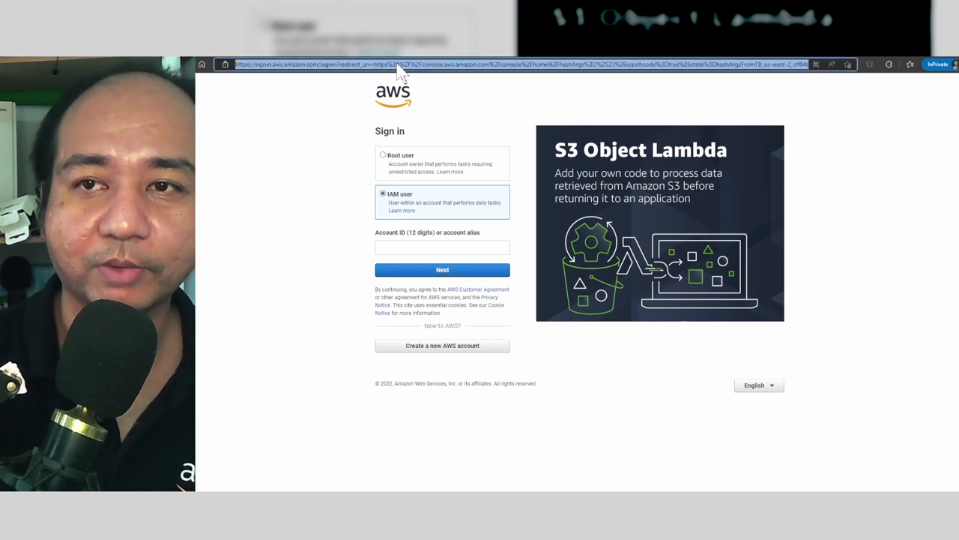
{"action": "key", "text": "ctrl+v"}
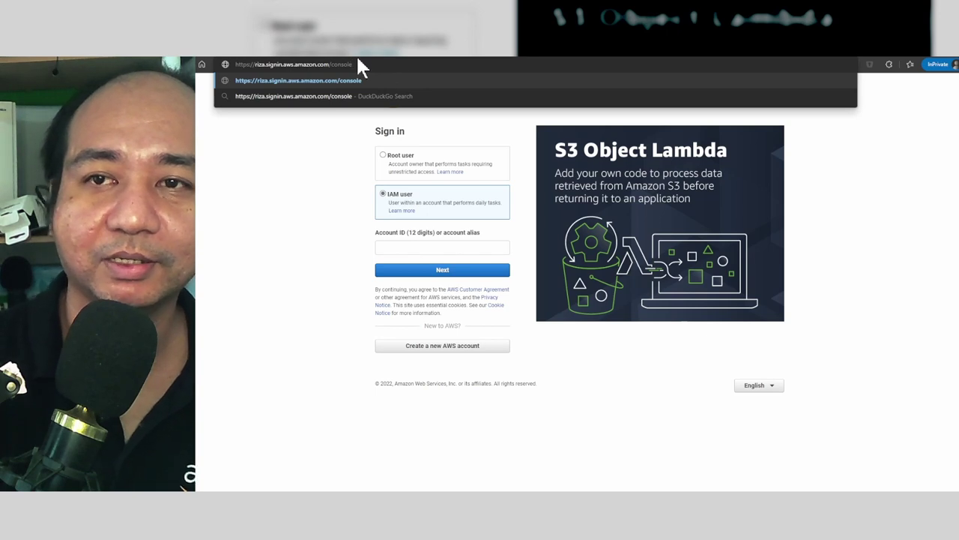
{"action": "key", "text": "Return"}
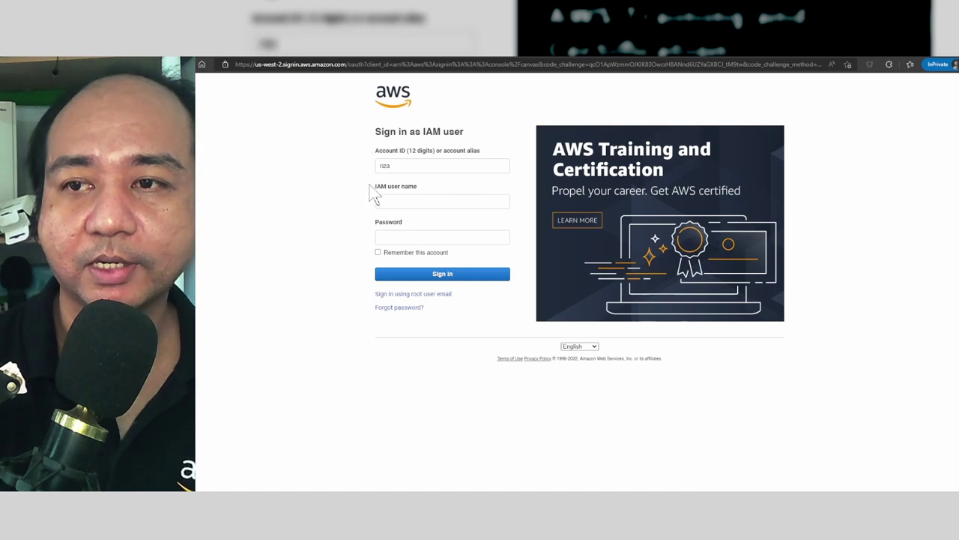
Step: Sign in as IAM user Administrator with the account password, remembering this account
{"action": "double_click", "coordinate": [391, 167]}
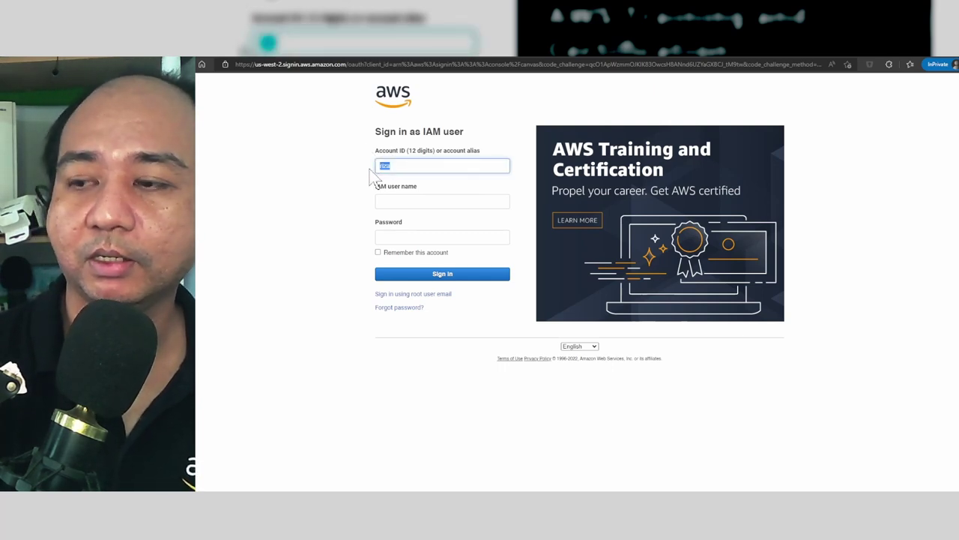
{"action": "left_click", "coordinate": [372, 178]}
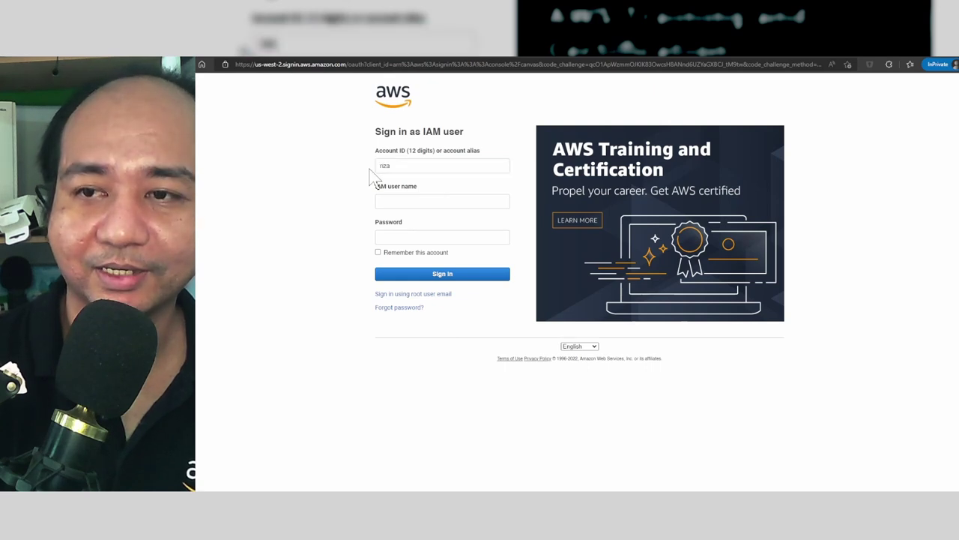
{"action": "left_click", "coordinate": [382, 200]}
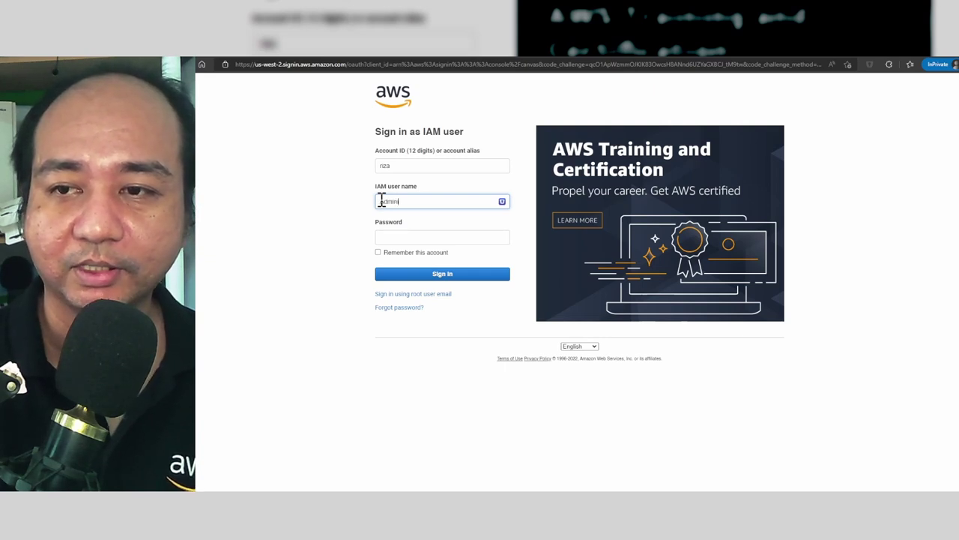
{"action": "key", "text": "Tab"}
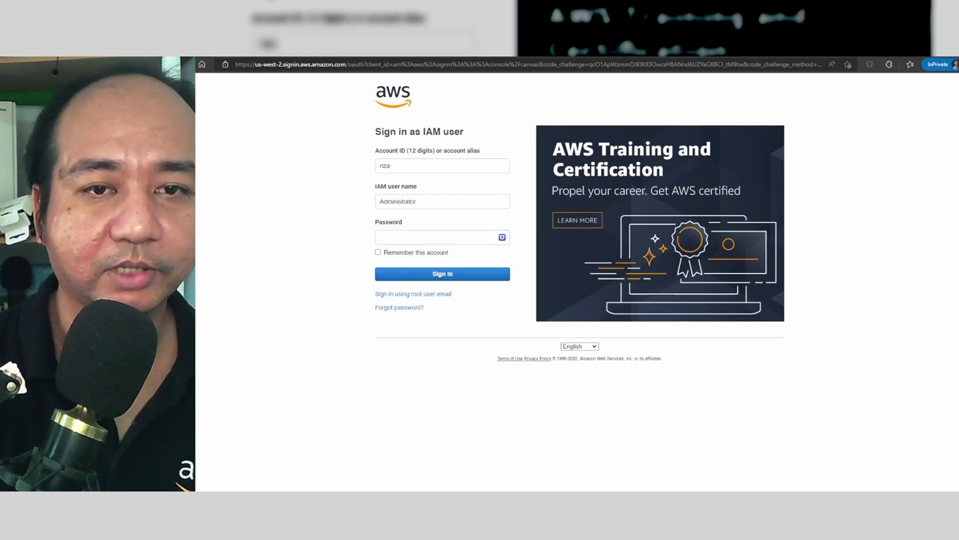
{"action": "left_click", "coordinate": [402, 236]}
{"action": "key", "text": "ctrl+v"}
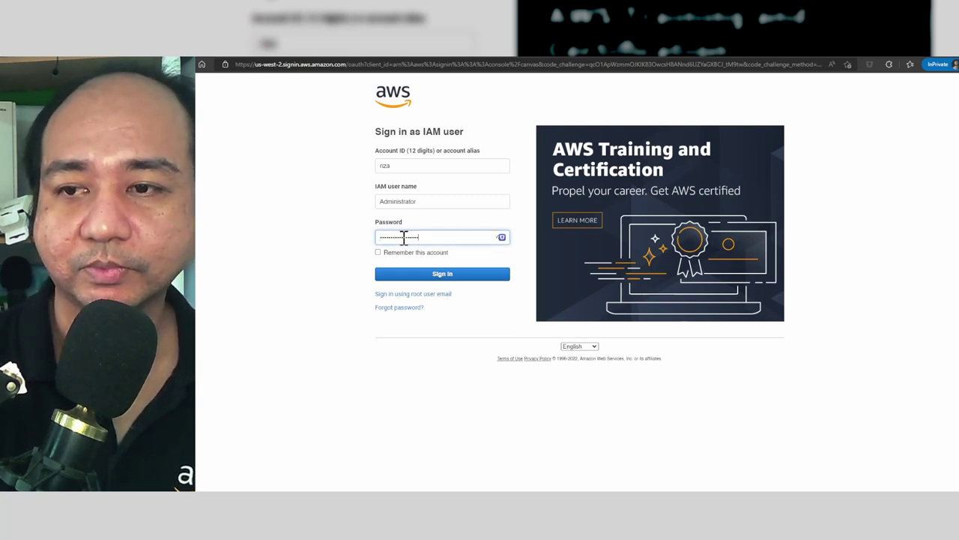
{"action": "left_click", "coordinate": [379, 253]}
{"action": "left_click", "coordinate": [382, 274]}
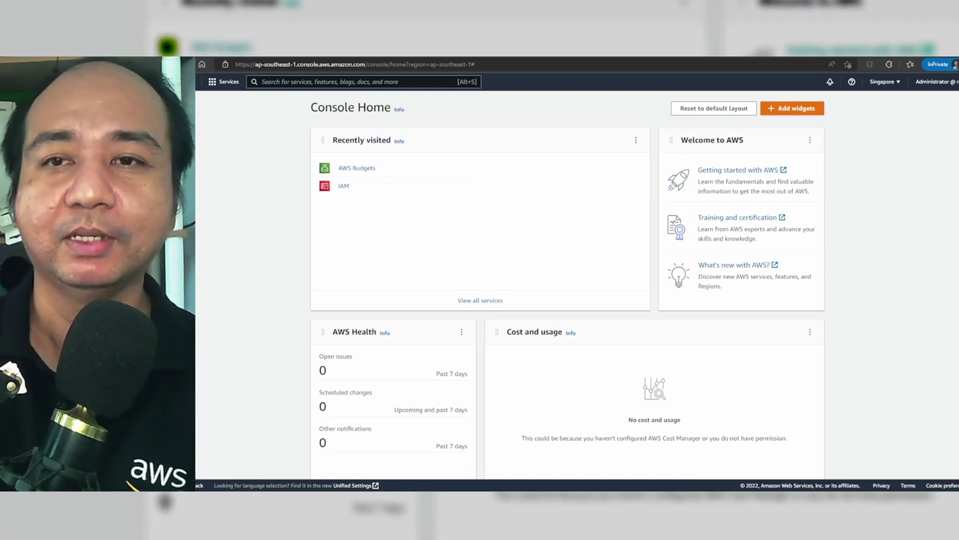
Step: Open IAM and use the dashboard's Add MFA to reach the Multi-factor authentication section
{"action": "left_click", "coordinate": [343, 189]}
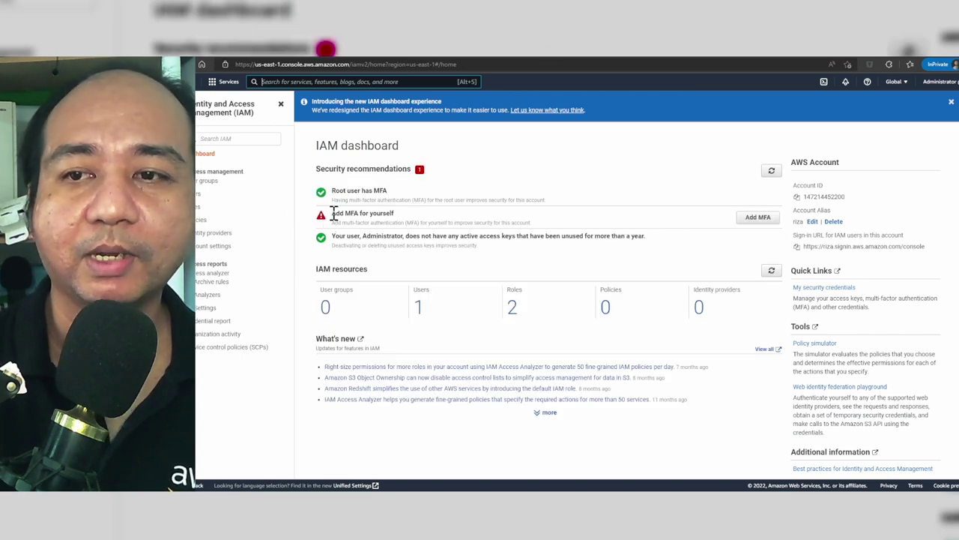
{"action": "left_click_drag", "start_coordinate": [333, 213], "coordinate": [358, 214]}
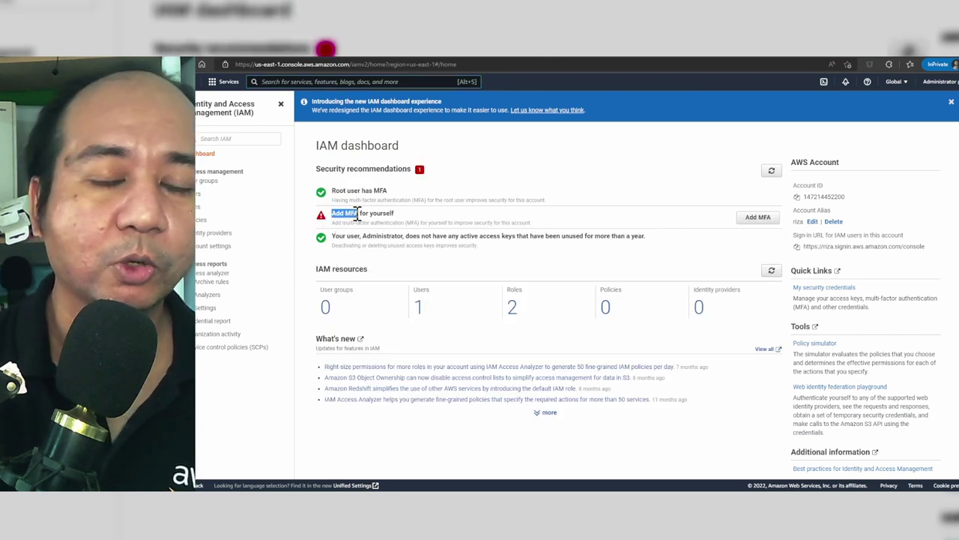
{"action": "double_click", "coordinate": [357, 213]}
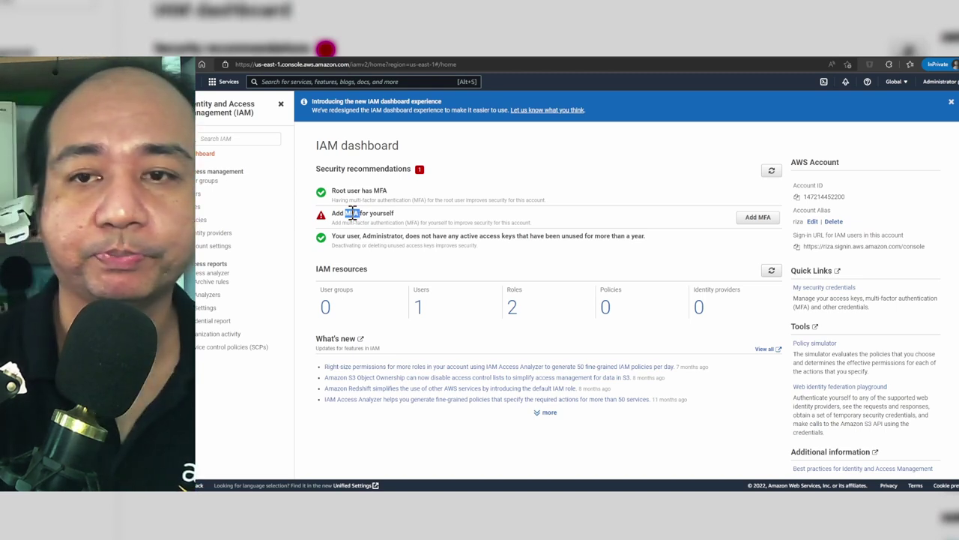
{"action": "left_click", "coordinate": [757, 217]}
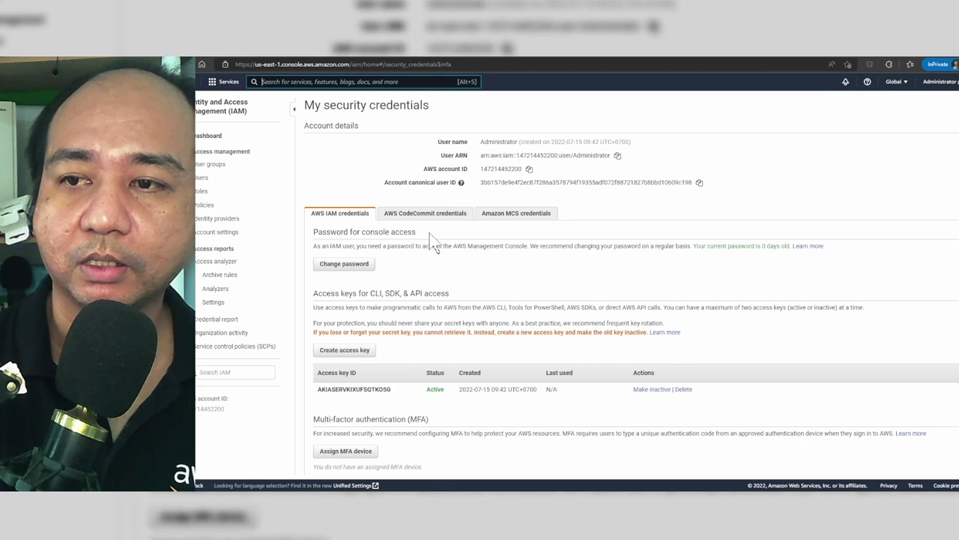
{"action": "scroll", "coordinate": [434, 246], "scroll_direction": "down", "scroll_amount": 2}
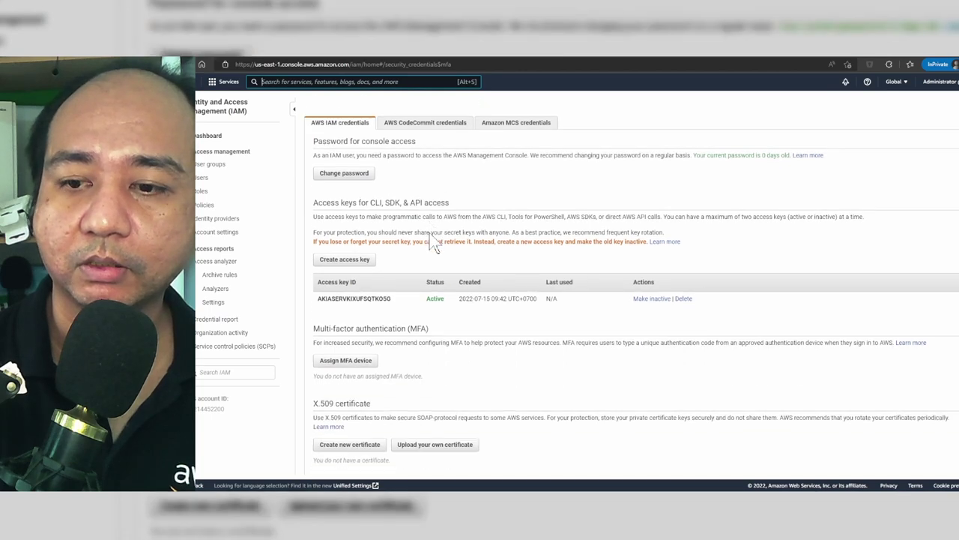
Step: Choose a virtual MFA device and reveal its QR code for the authenticator app
{"action": "left_click", "coordinate": [358, 351]}
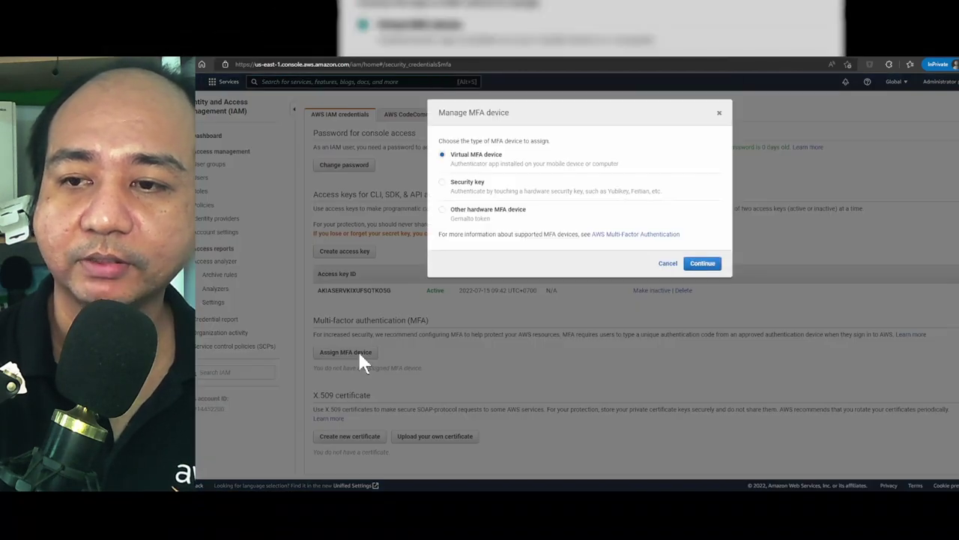
{"action": "left_click", "coordinate": [697, 263]}
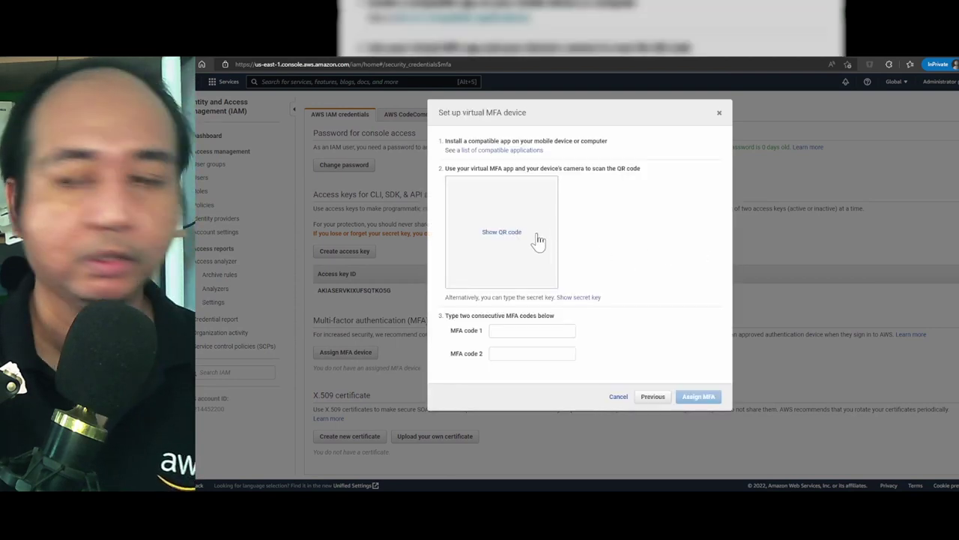
{"action": "left_click", "coordinate": [524, 236]}
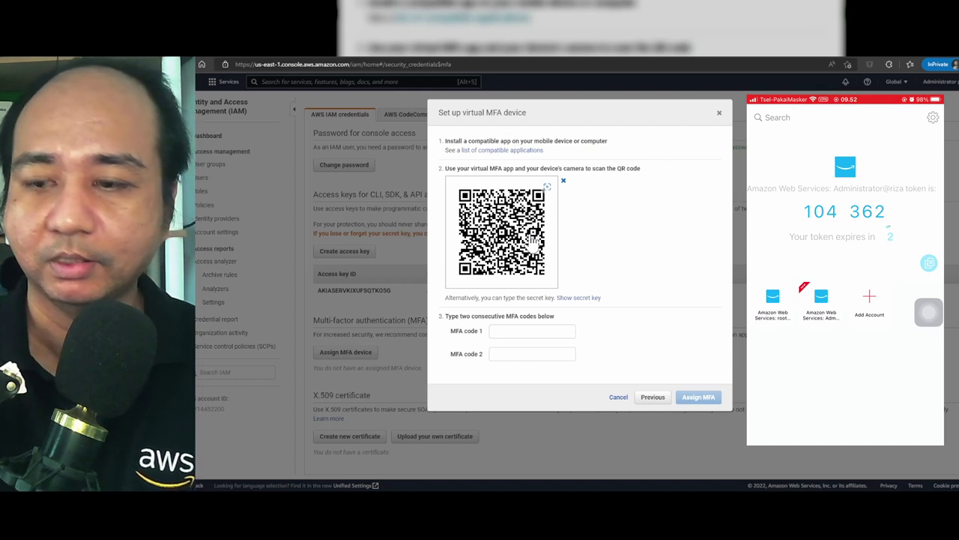
Step: Enter two consecutive authenticator codes, assign the device, and return to the IAM dashboard
{"action": "left_click", "coordinate": [521, 333]}
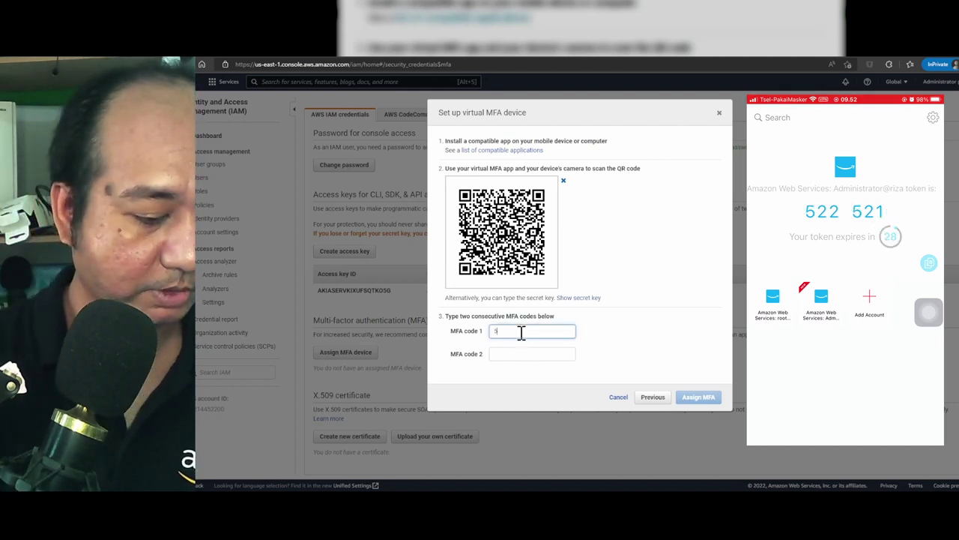
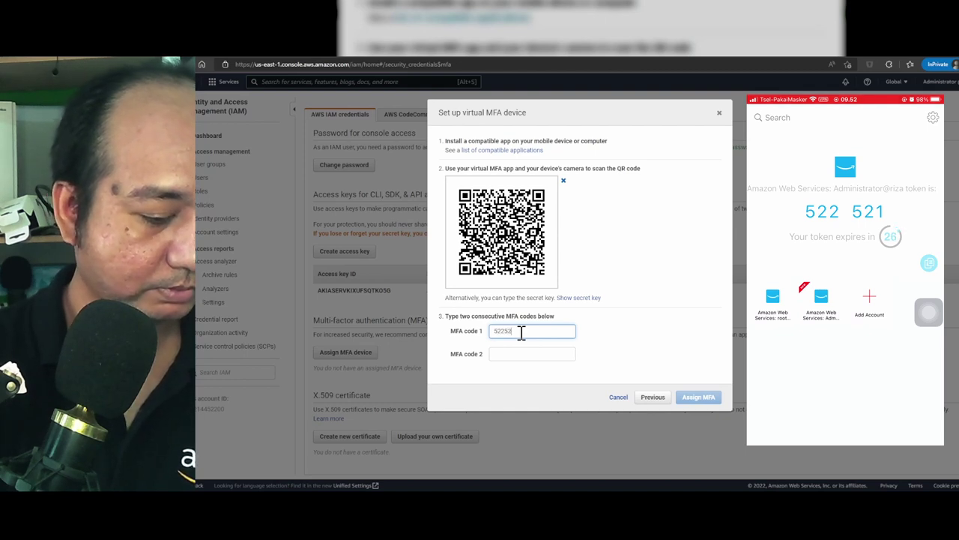
{"action": "left_click", "coordinate": [524, 357]}
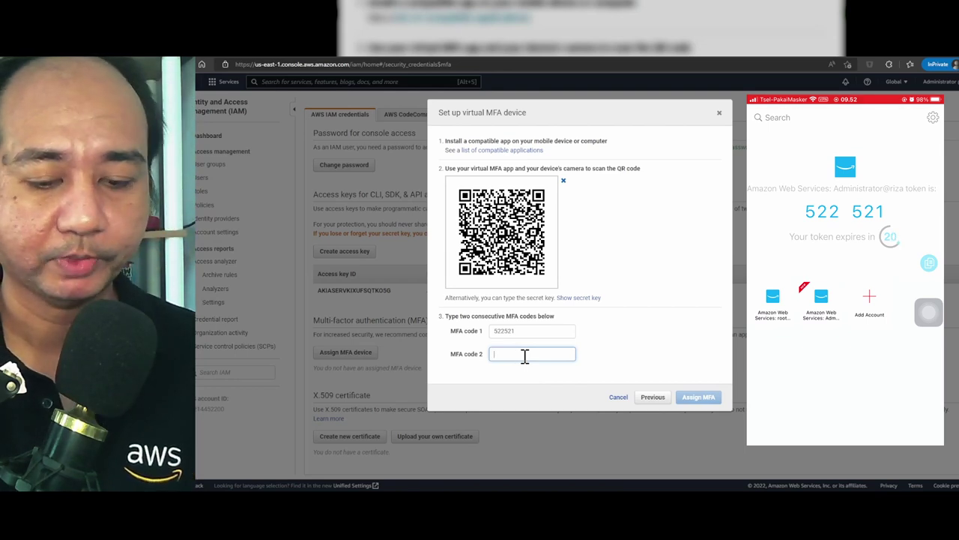
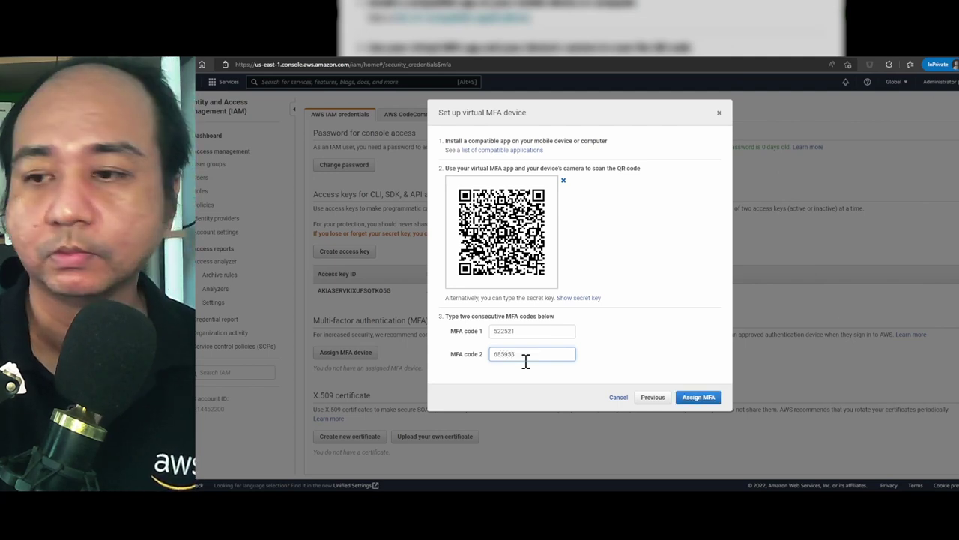
{"action": "left_click", "coordinate": [701, 404]}
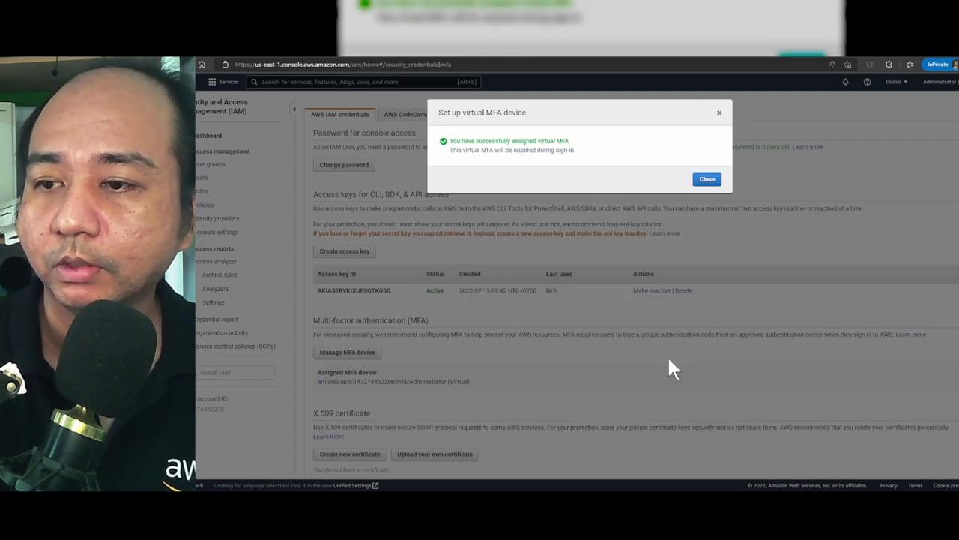
{"action": "left_click", "coordinate": [705, 181]}
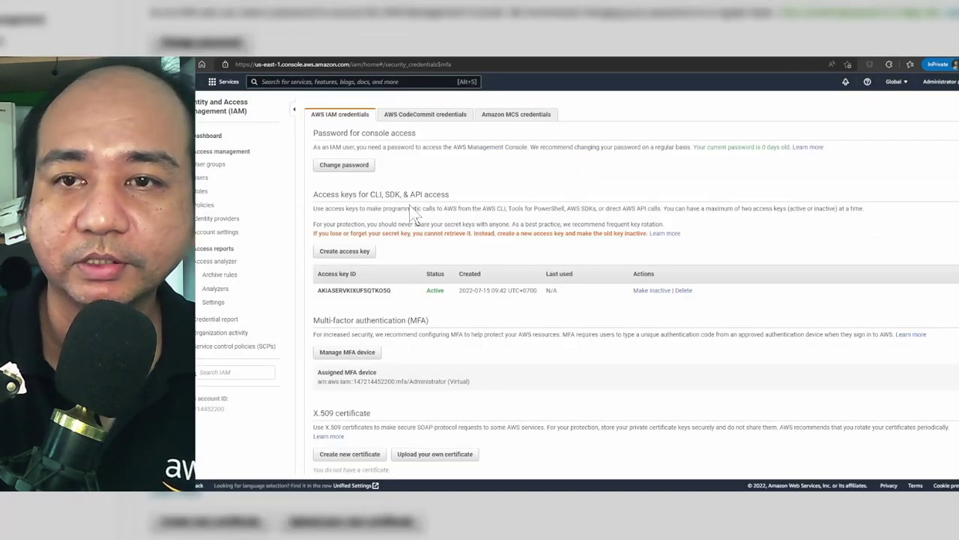
{"action": "left_click", "coordinate": [215, 138]}
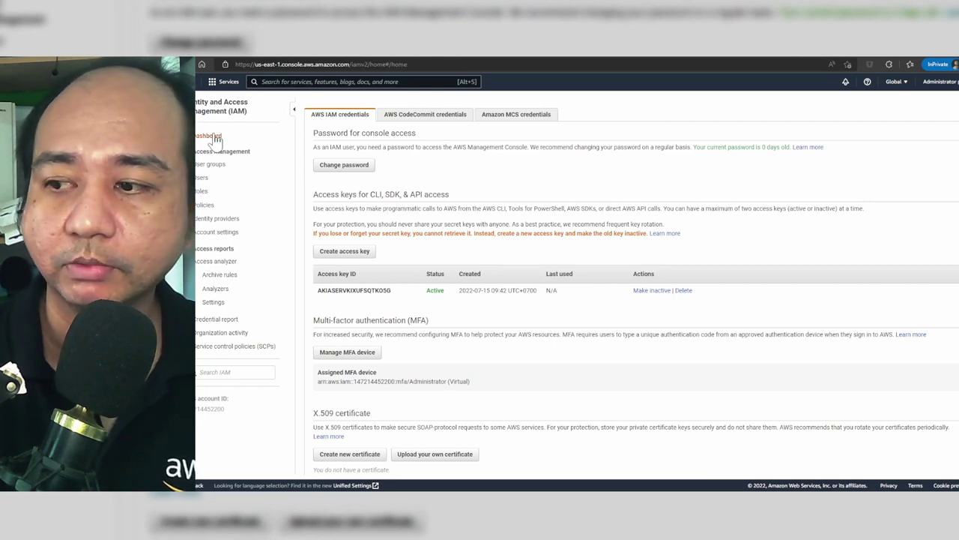